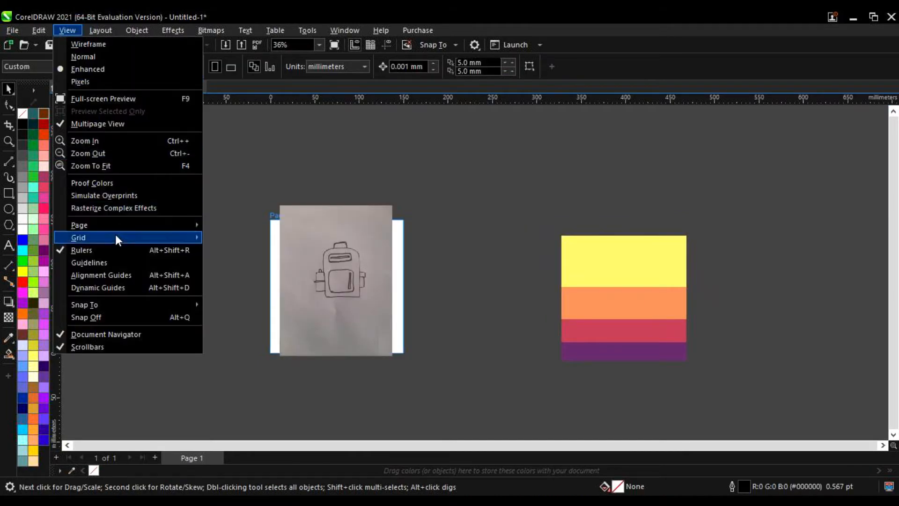
- Turn on alignment guides and move the four-colour swatch block closer to the page
click(72, 275)
scroll(308, 274, up, 1)
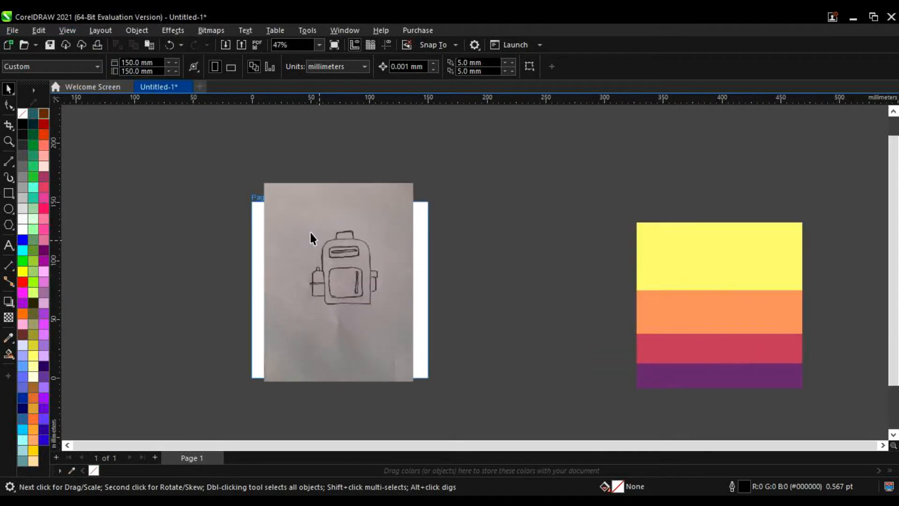
drag(696, 266, 613, 262)
- Apply a uniform transparency of 50 to the scanned backpack sketch
click(431, 239)
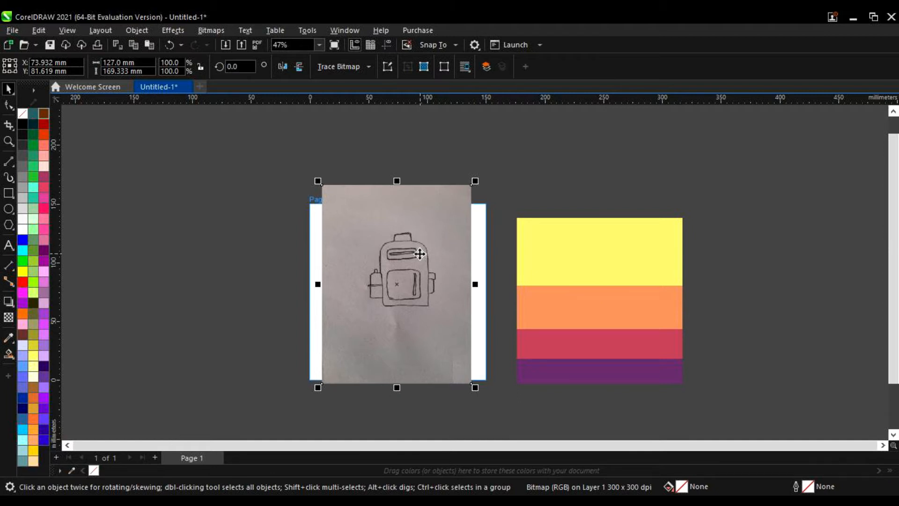
click(8, 317)
click(368, 398)
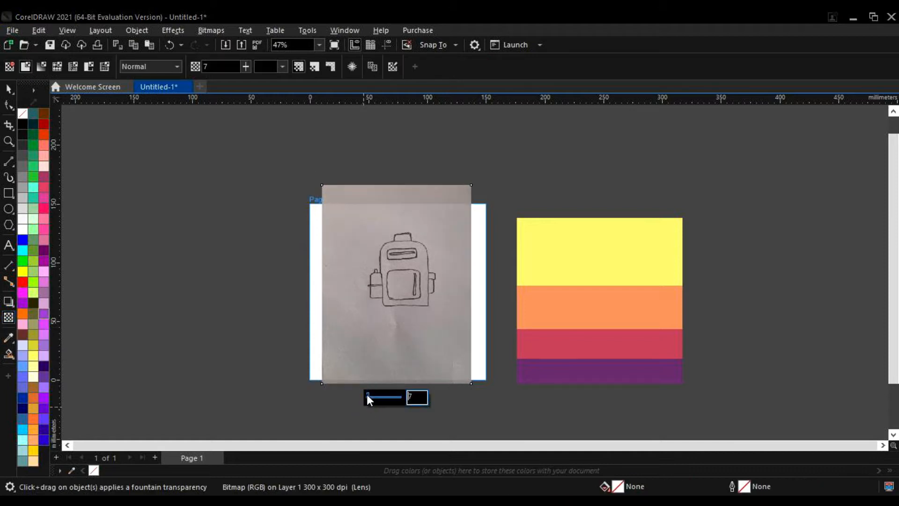
click(366, 396)
drag(367, 395, 406, 397)
text(50)
key(Return)
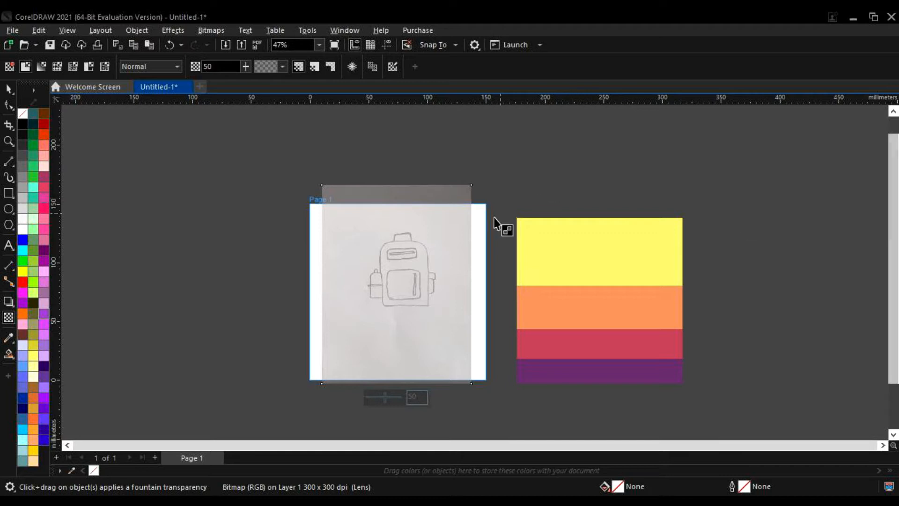
- Enlarge the sketch image to about 119% over the page and lock it in place
drag(395, 296, 401, 292)
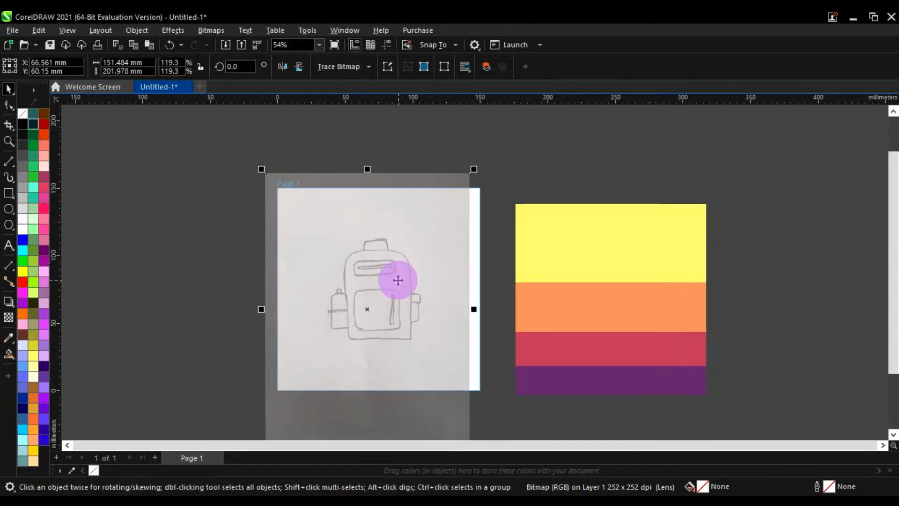
right_click(398, 280)
click(425, 303)
click(320, 280)
click(465, 259)
click(344, 337)
scroll(467, 270, up, 1)
click(149, 225)
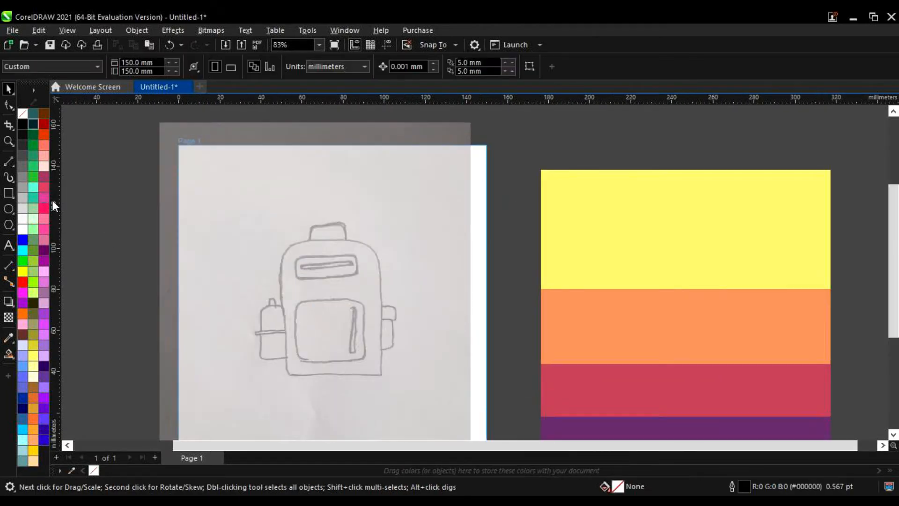
- Draw a rectangle about 47 × 65 mm over the backpack's main body in the sketch
click(8, 193)
scroll(309, 373, up, 2)
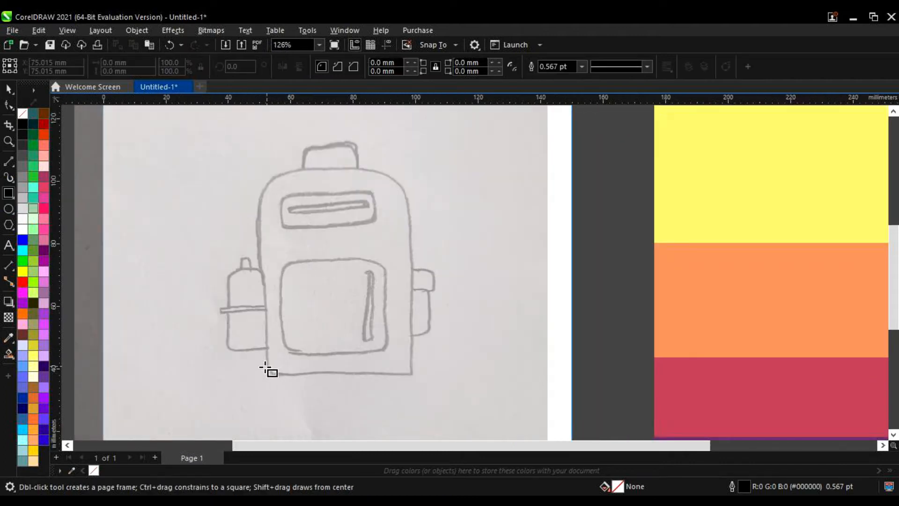
drag(265, 373, 412, 170)
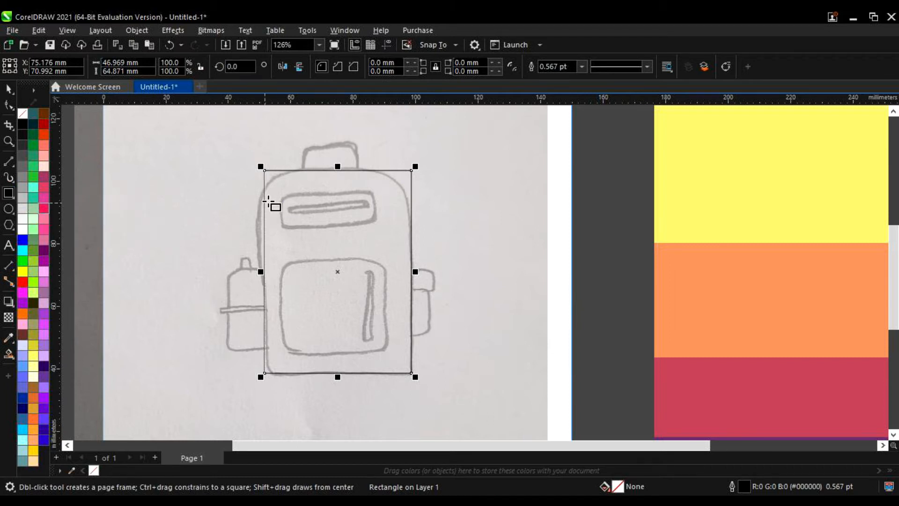
- Try rounding the body rectangle's corners by hand, about 15.2 mm at the top and 5.6 mm at the bottom
scroll(397, 168, up, 3)
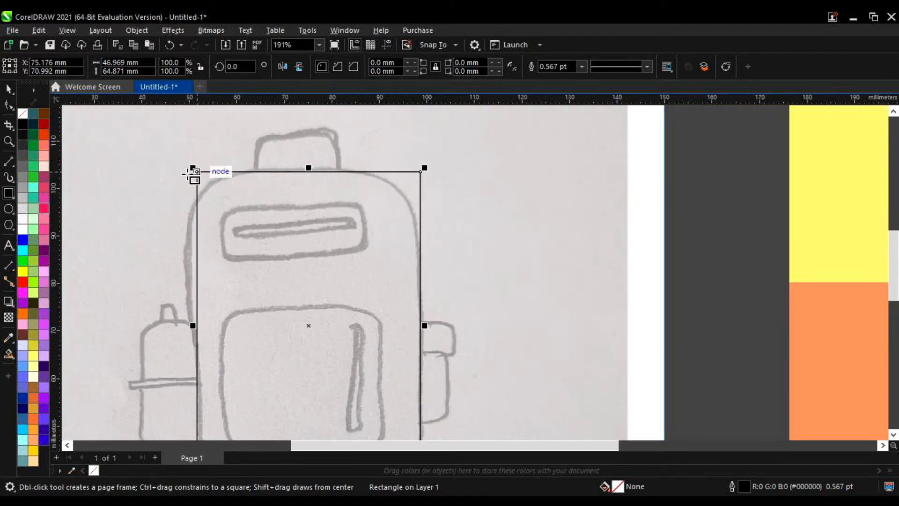
click(9, 106)
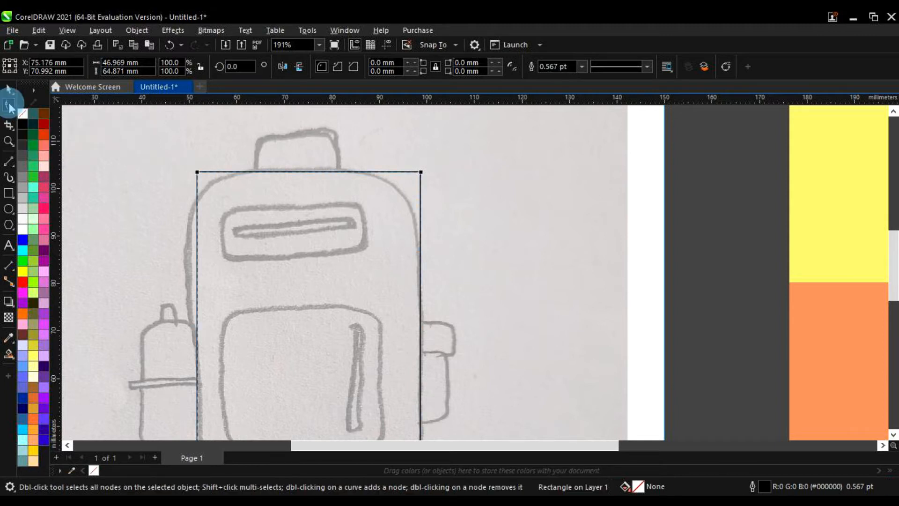
drag(196, 172, 200, 251)
scroll(204, 244, down, 2)
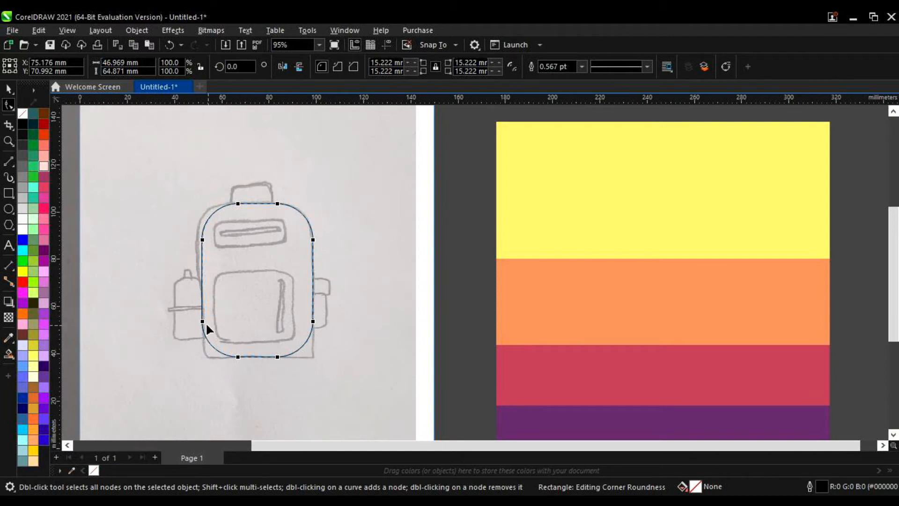
drag(203, 322, 198, 349)
drag(315, 324, 317, 347)
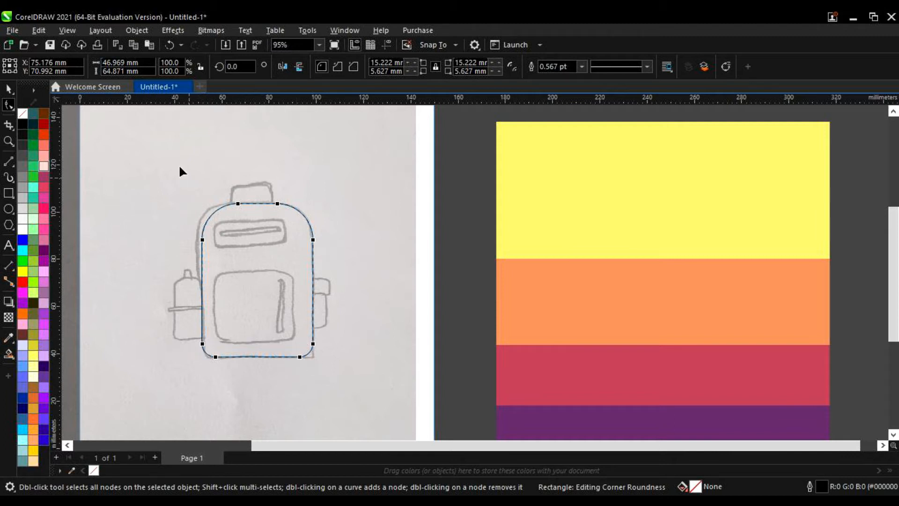
- Undo the corner rounding on the body rectangle
key(ctrl+z)
key(space)
key(ctrl+z)
key(ctrl+z)
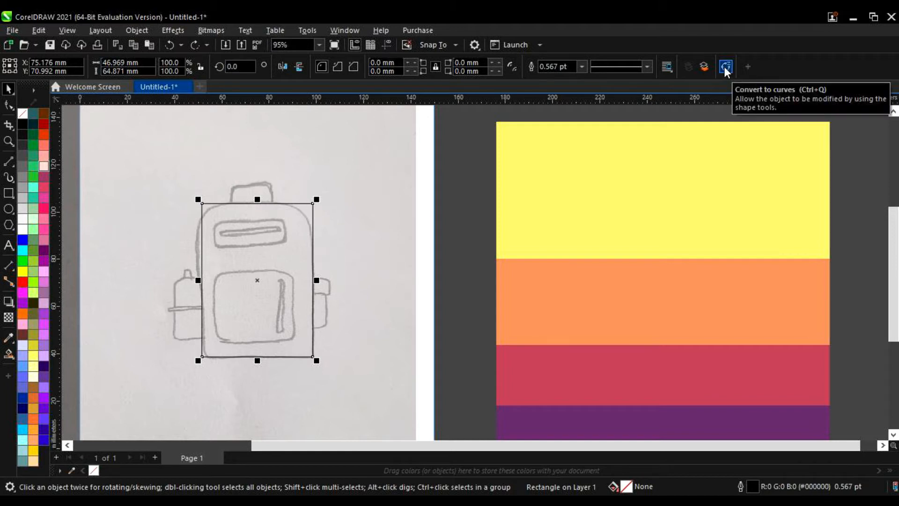
- Convert the backpack body rectangle to curves and deselect it
right_click(312, 207)
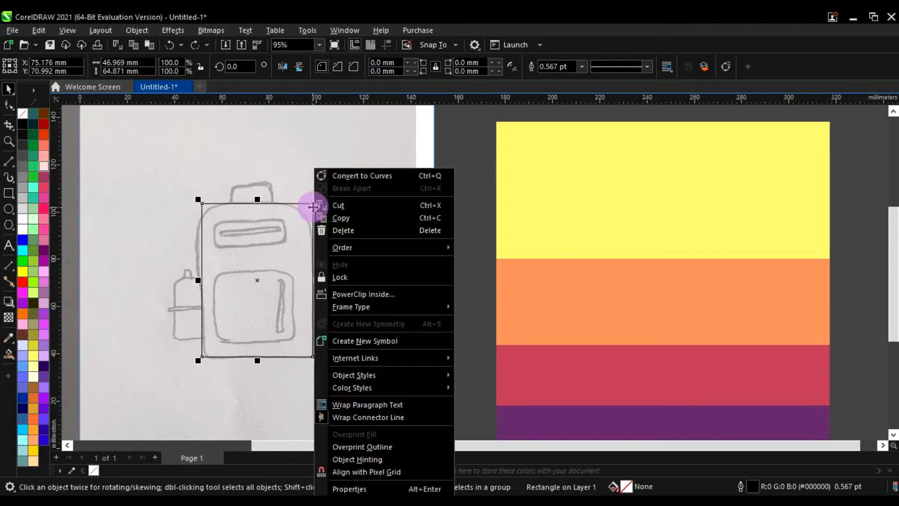
click(347, 178)
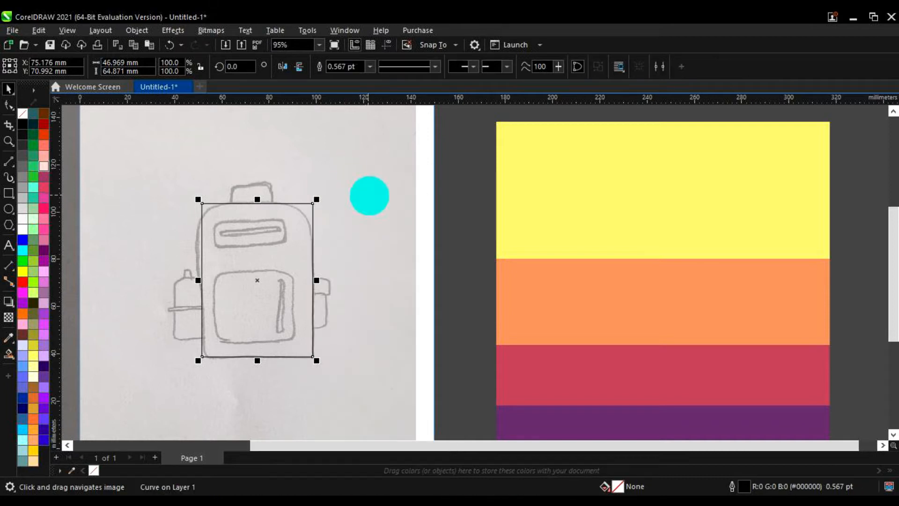
drag(369, 195, 476, 200)
click(535, 178)
click(417, 240)
- Open the Corners docker for filleting curve nodes
key(F10)
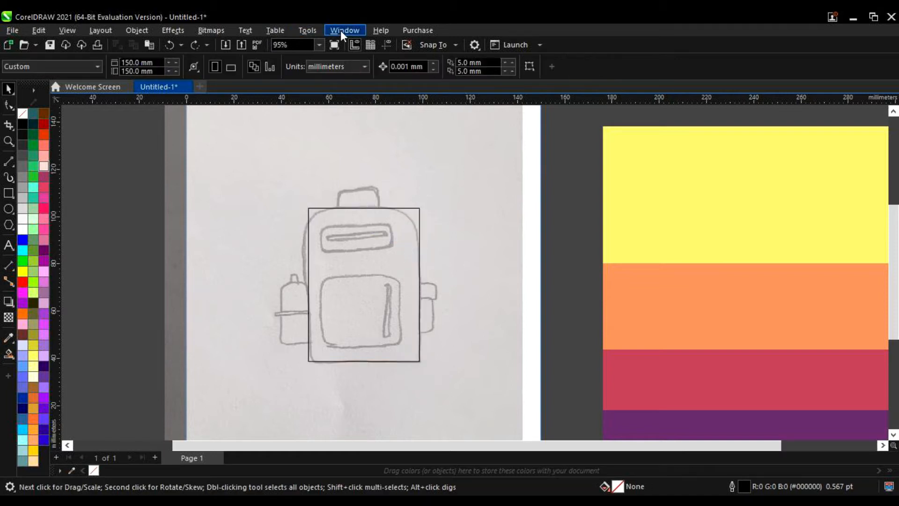
click(340, 32)
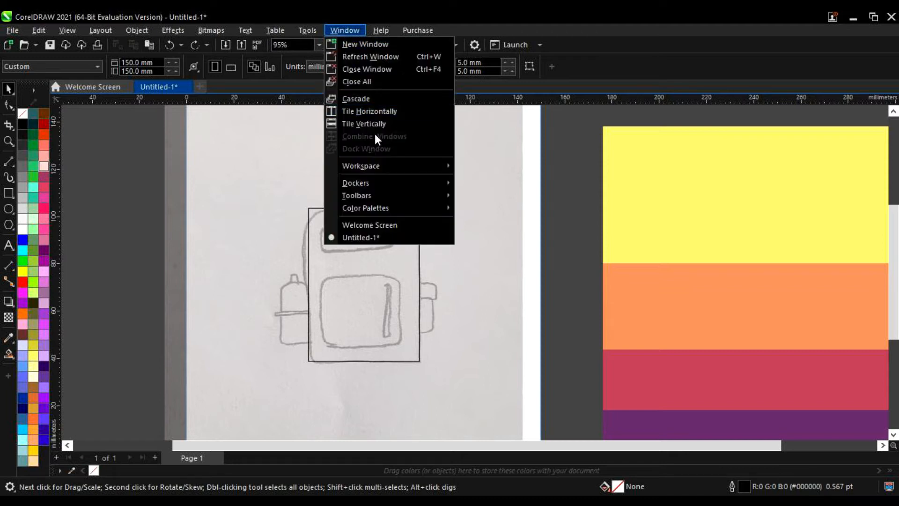
mouse_move(392, 183)
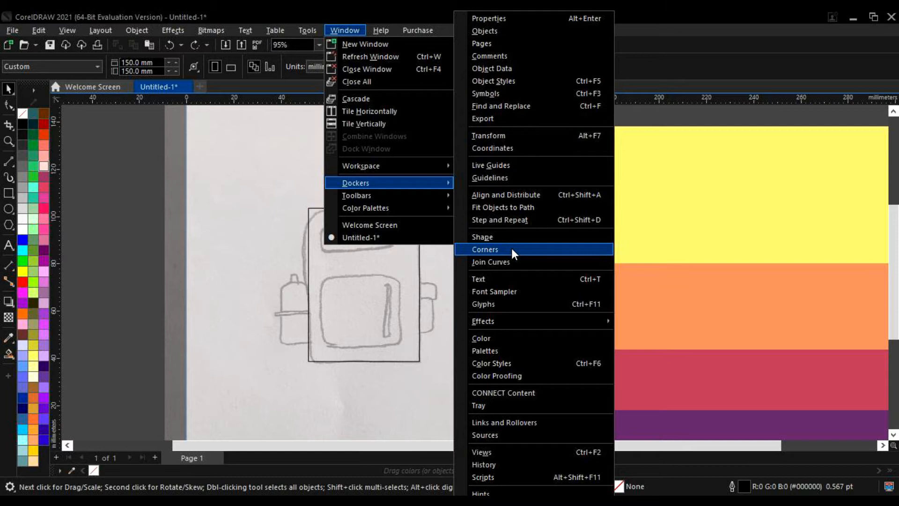
click(485, 249)
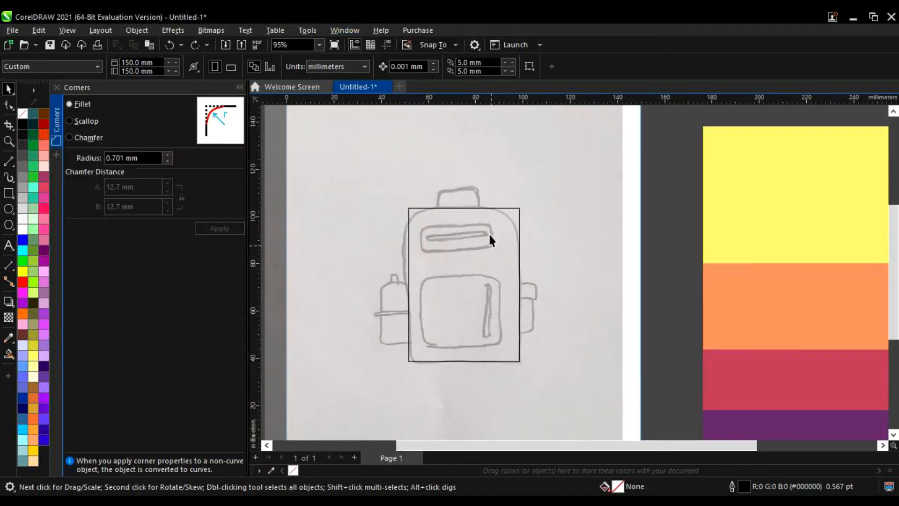
- Fillet the two upper corners of the backpack body with a 14.601 mm radius
double_click(500, 211)
drag(537, 196, 403, 243)
scroll(423, 204, up, 3)
drag(416, 164, 377, 233)
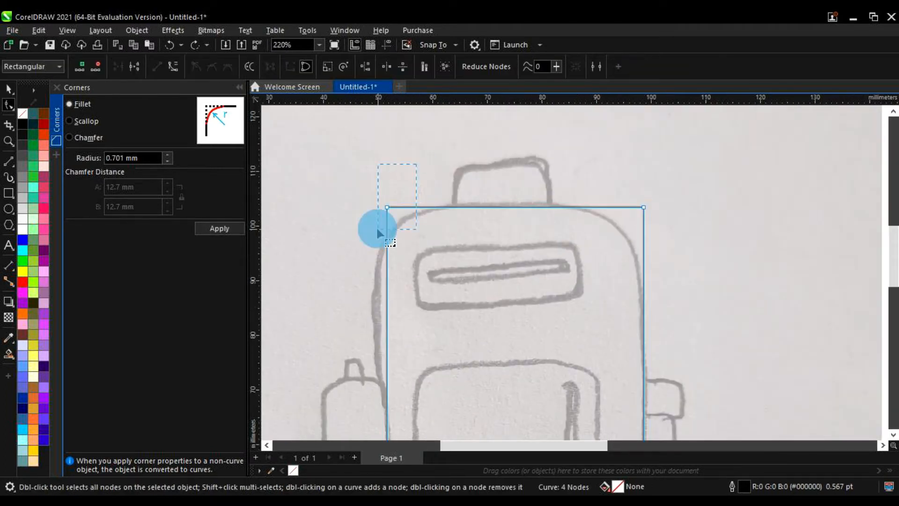
click(397, 208)
click(643, 207)
drag(694, 178, 353, 235)
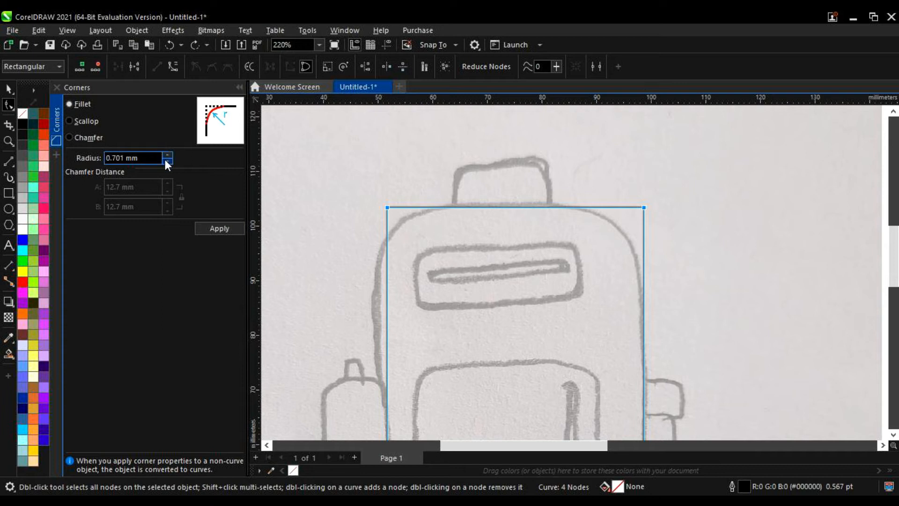
scroll(674, 176, up, 1)
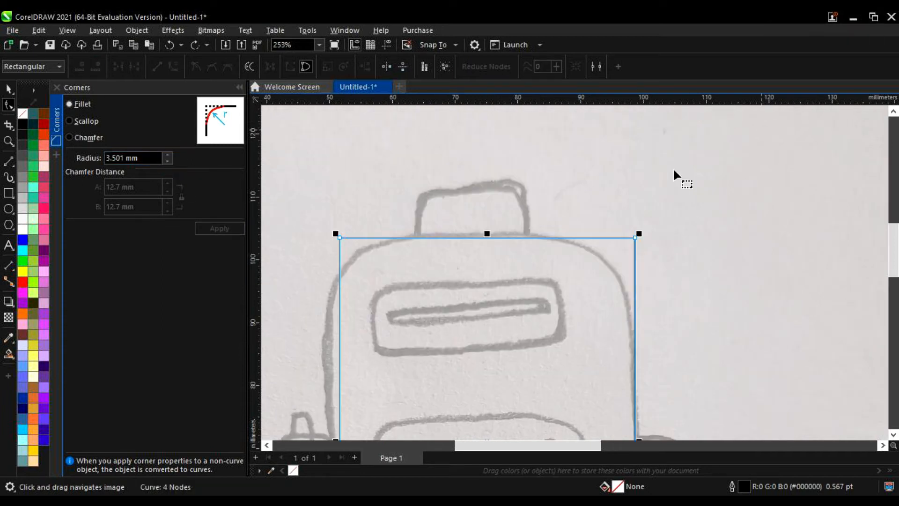
drag(430, 279, 349, 263)
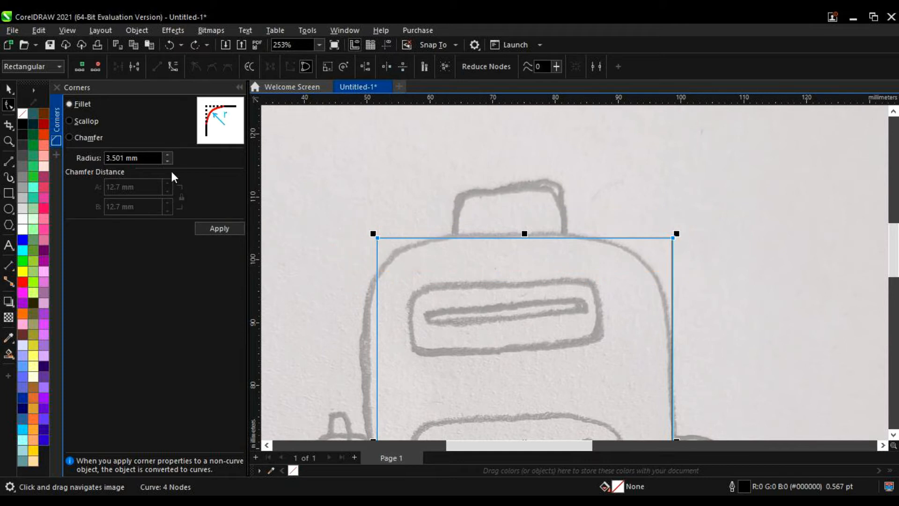
click(168, 155)
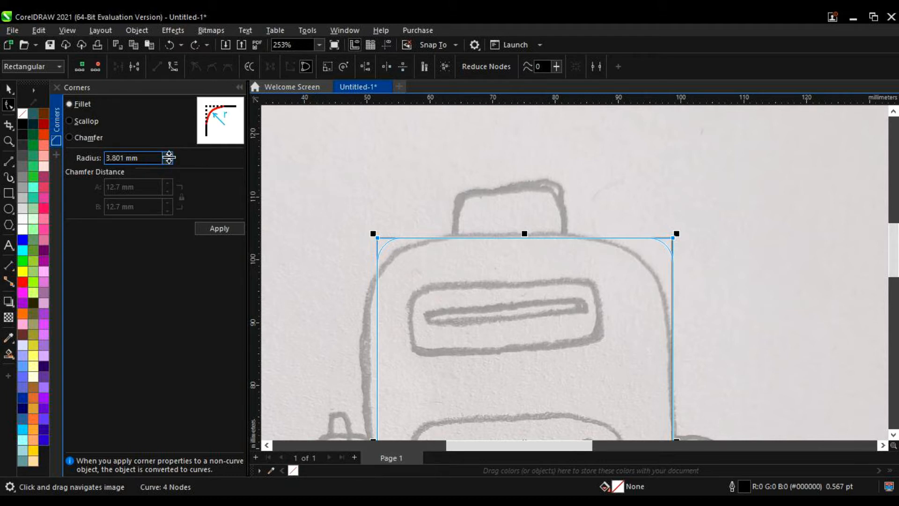
drag(167, 158, 161, 192)
click(218, 228)
- Fillet the two lower corners of the backpack body with a 4.201 mm radius
scroll(669, 317, down, 4)
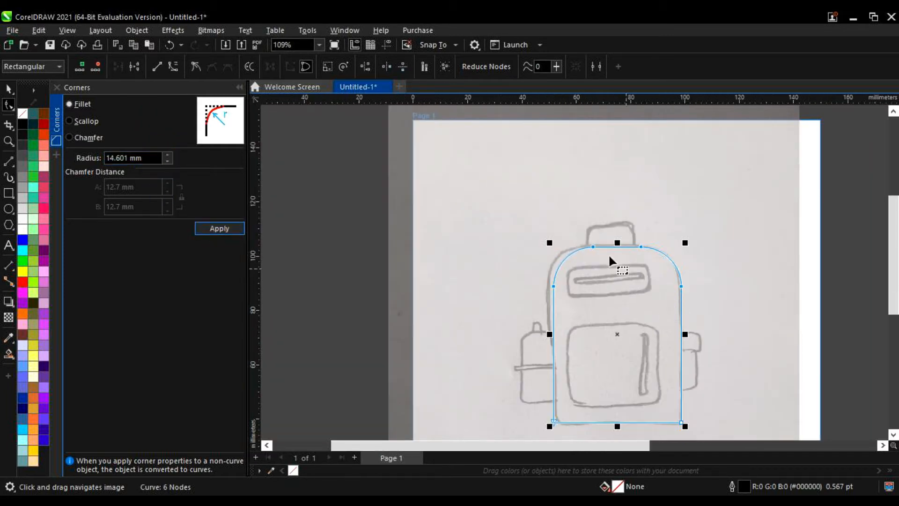
scroll(529, 333, up, 4)
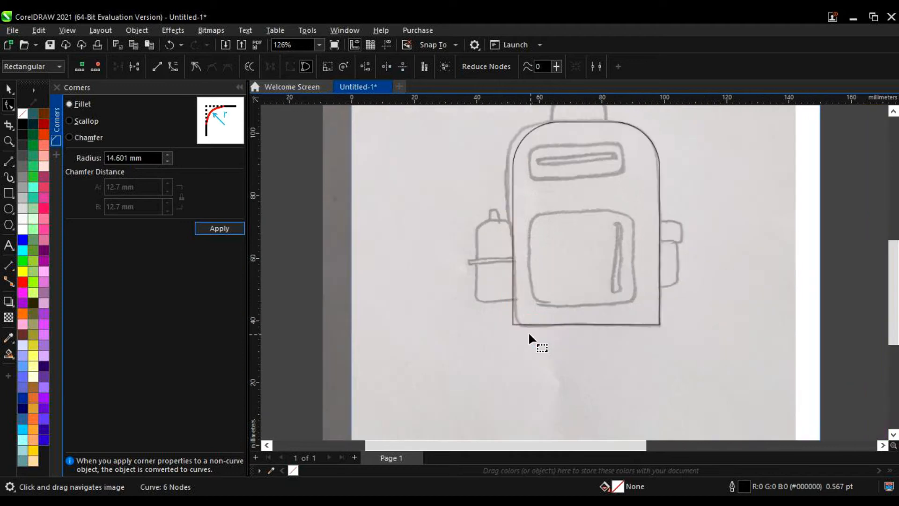
drag(473, 305, 805, 366)
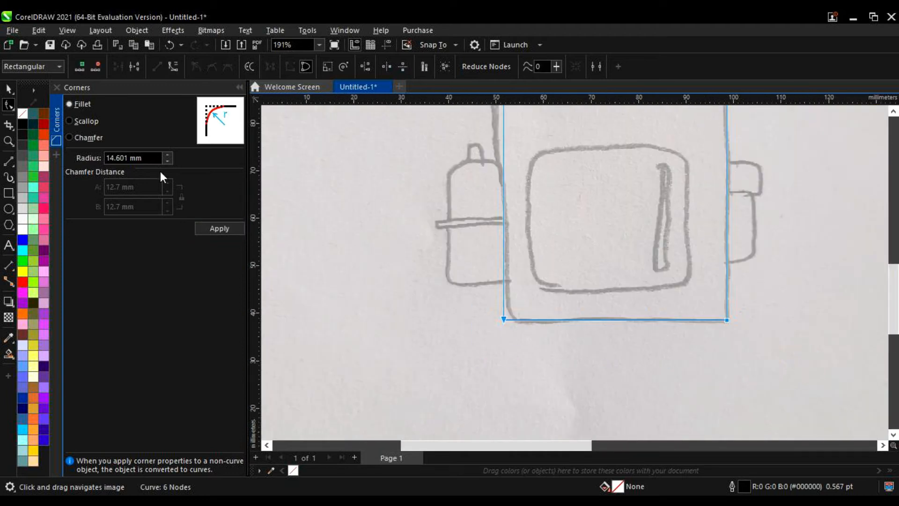
drag(169, 159, 172, 227)
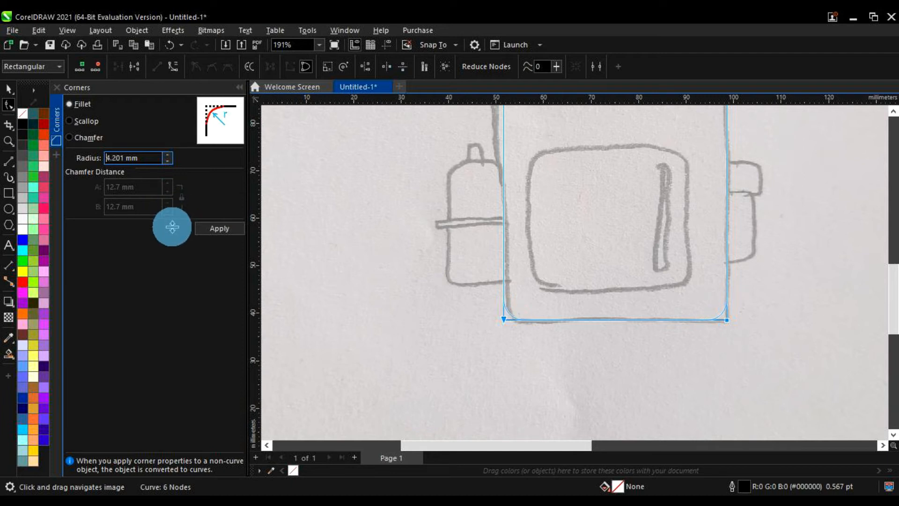
click(206, 231)
- Draw a rectangle about 32 × 28 mm over the sketched lower front pocket
scroll(406, 307, down, 2)
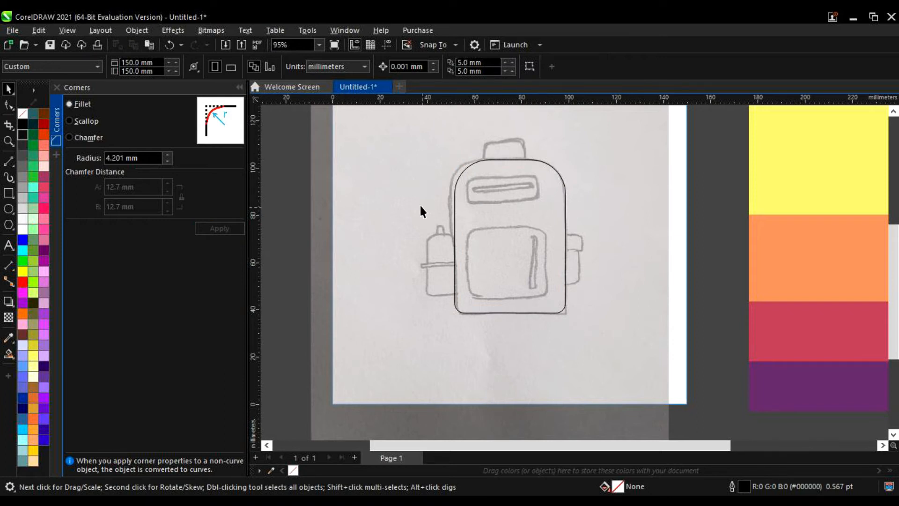
click(8, 193)
scroll(532, 245, up, 2)
drag(427, 222, 561, 338)
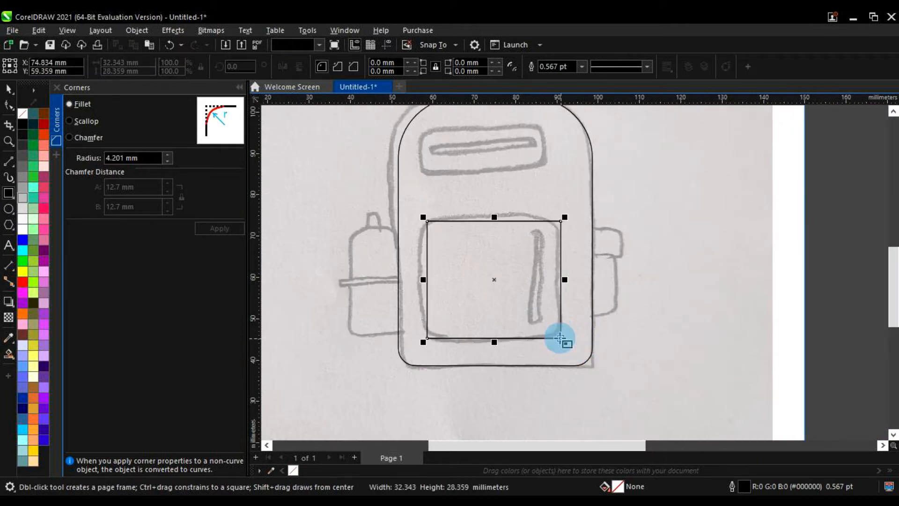
scroll(512, 287, up, 1)
key(space)
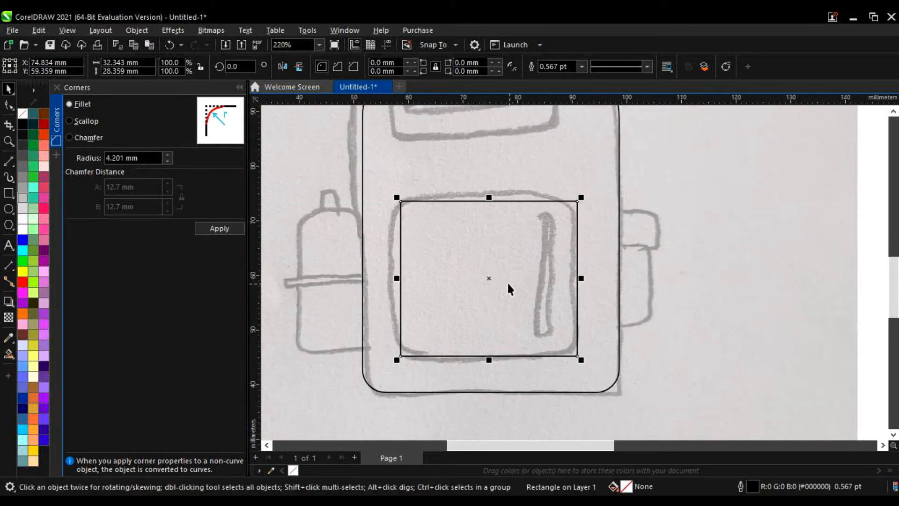
- Round all corners of the lower pocket rectangle to about 4.1 mm and deselect it
click(10, 104)
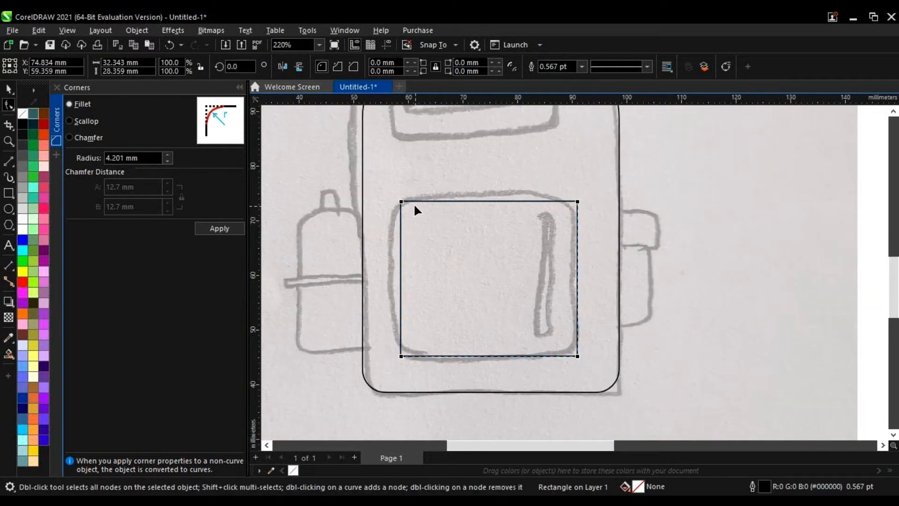
drag(401, 202, 400, 223)
scroll(430, 223, down, 1)
key(space)
scroll(443, 126, up, 1)
click(505, 292)
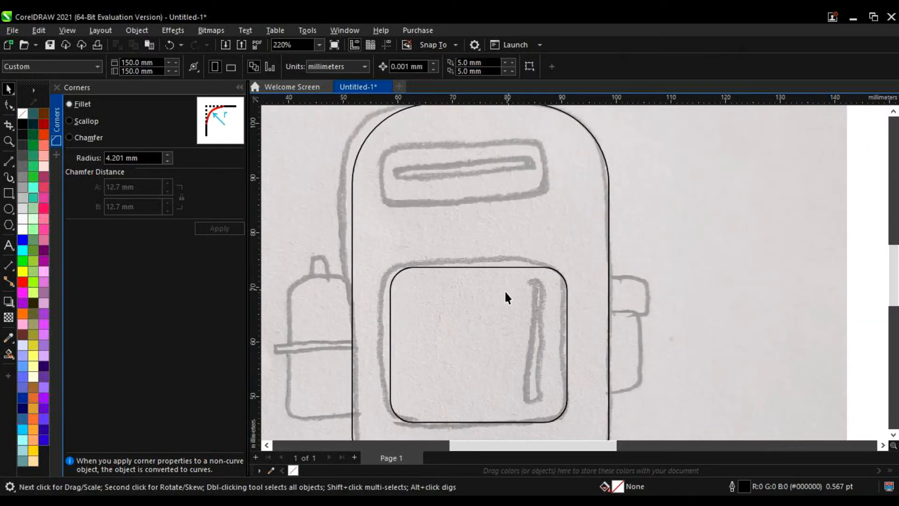
- Copy the lower pocket up to the sketched upper pocket and reduce the copy's height to about 10.8 mm
drag(459, 267, 471, 146)
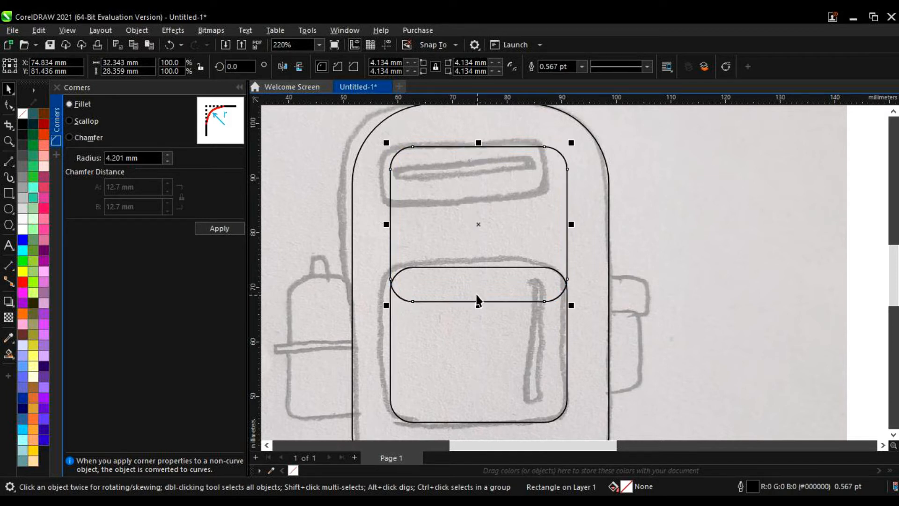
drag(477, 305, 478, 211)
scroll(478, 213, down, 2)
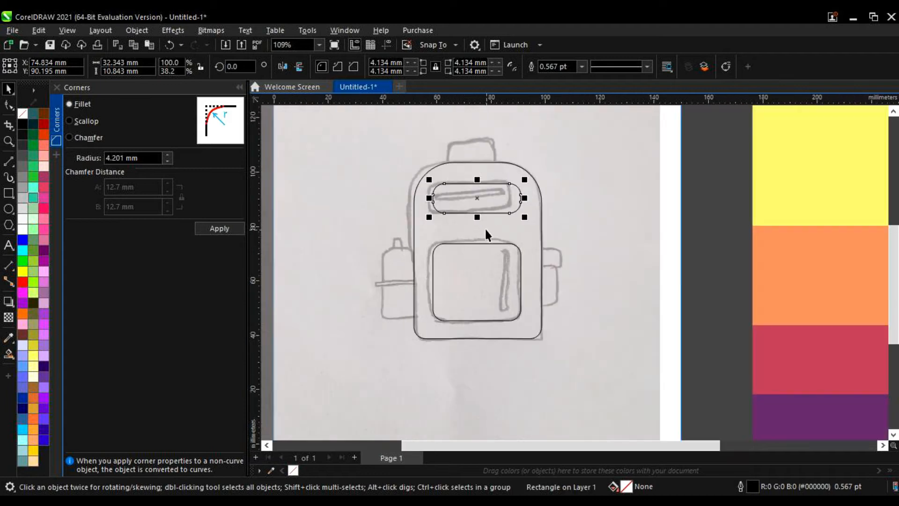
- Draw two stacked rectangles for the backpack's right side pocket: a flap about 6.4 × 6.7 mm above a body about 5.2 × 14.4 mm
scroll(450, 201, up, 1)
scroll(554, 206, down, 1)
click(597, 206)
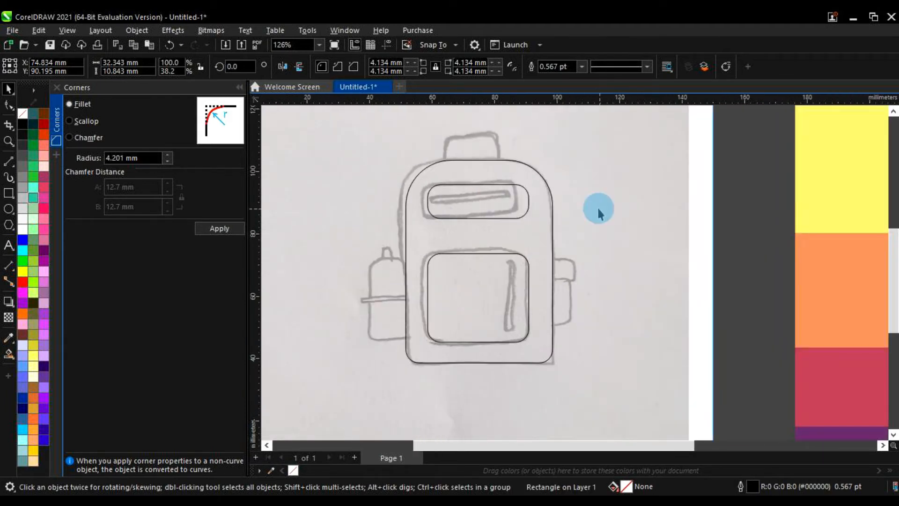
scroll(563, 219, down, 1)
scroll(565, 223, up, 4)
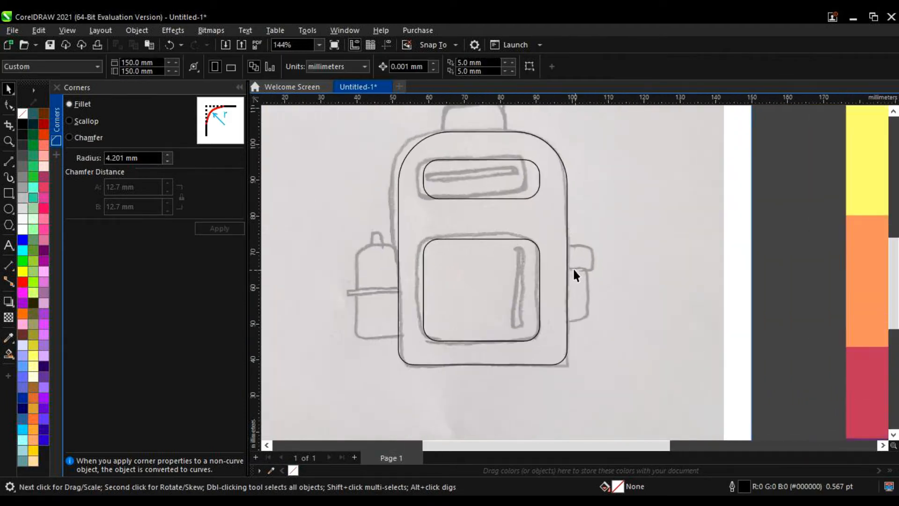
click(9, 192)
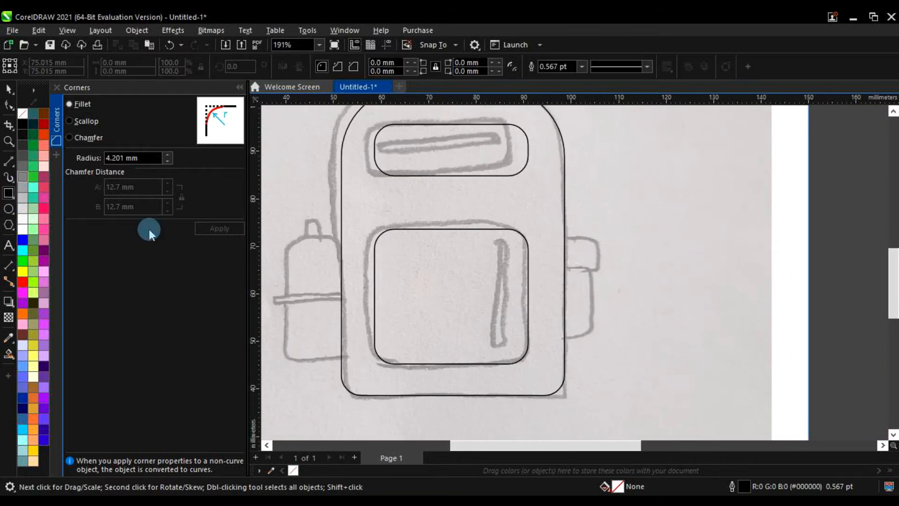
drag(566, 236, 592, 258)
drag(592, 260, 549, 357)
scroll(592, 298, up, 2)
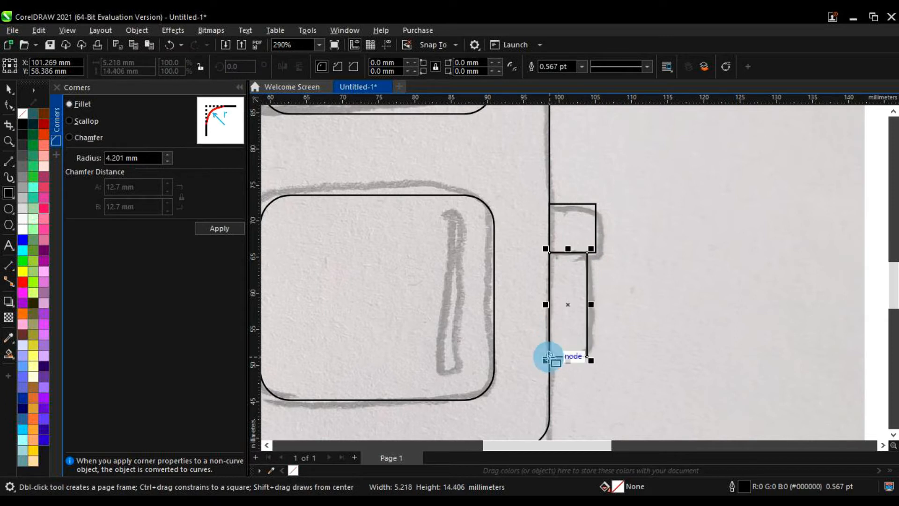
- Draw a band about 13 × 1.7 mm and a pocket about 12.2 × 11.7 mm beneath it on the backpack's left side
scroll(694, 291, down, 5)
scroll(470, 318, up, 5)
scroll(469, 318, up, 2)
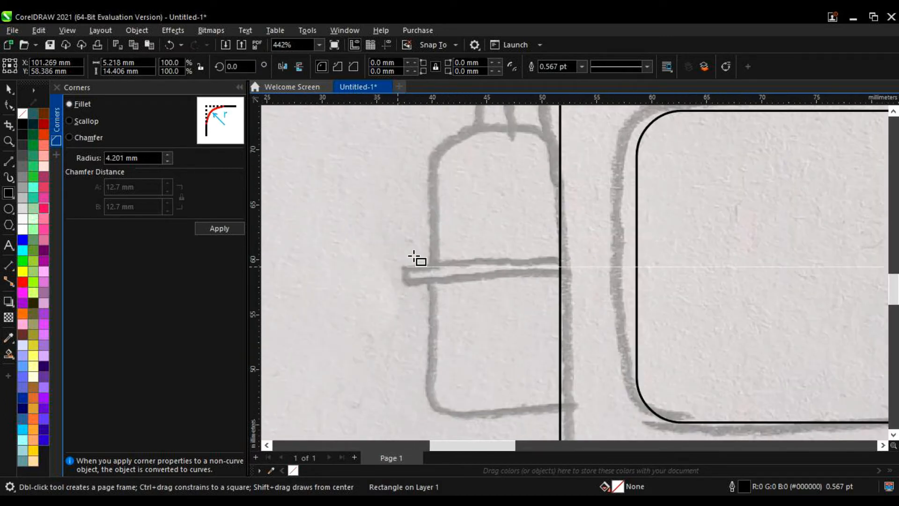
drag(408, 259, 561, 276)
drag(426, 276, 528, 401)
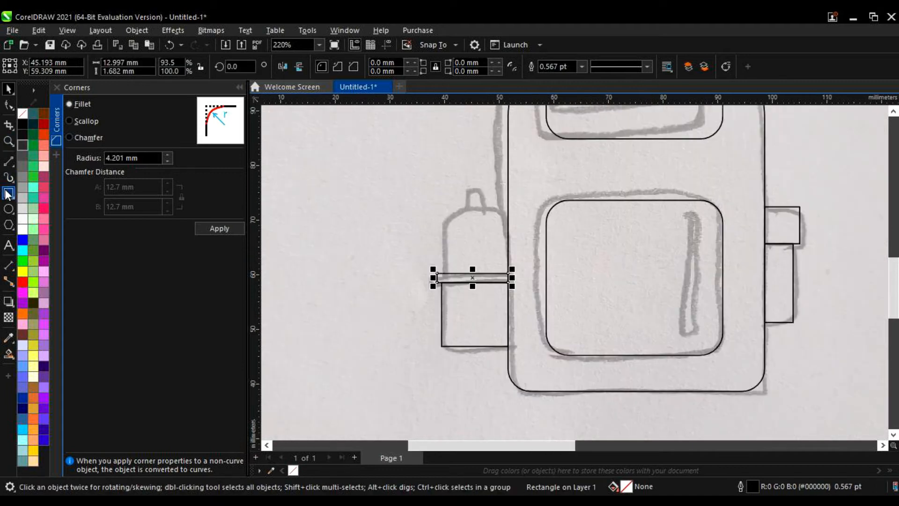
- Draw the bottle body about 11.5 × 11.6 mm above the left band, with a cap about 2.7 × 3.4 mm on top
click(8, 193)
scroll(421, 258, up, 3)
drag(459, 293, 570, 186)
scroll(500, 187, up, 1)
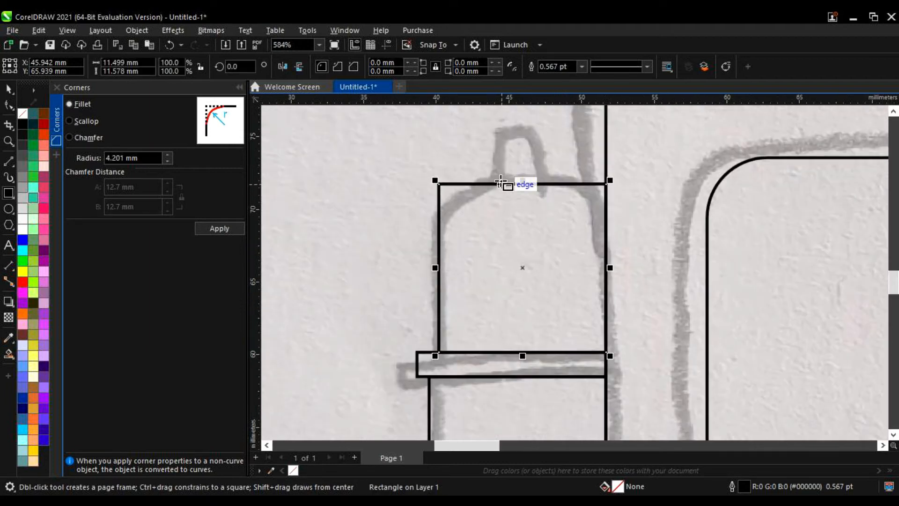
drag(501, 183, 541, 137)
key(space)
scroll(418, 241, up, 1)
scroll(423, 234, down, 6)
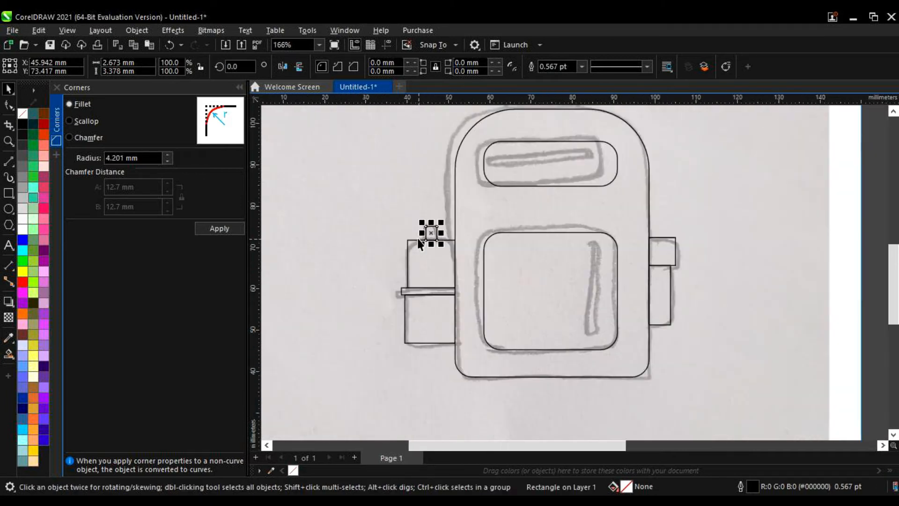
click(579, 220)
- Draw a rectangle for the carrying handle, standing on the top edge of the backpack body
scroll(461, 178, up, 3)
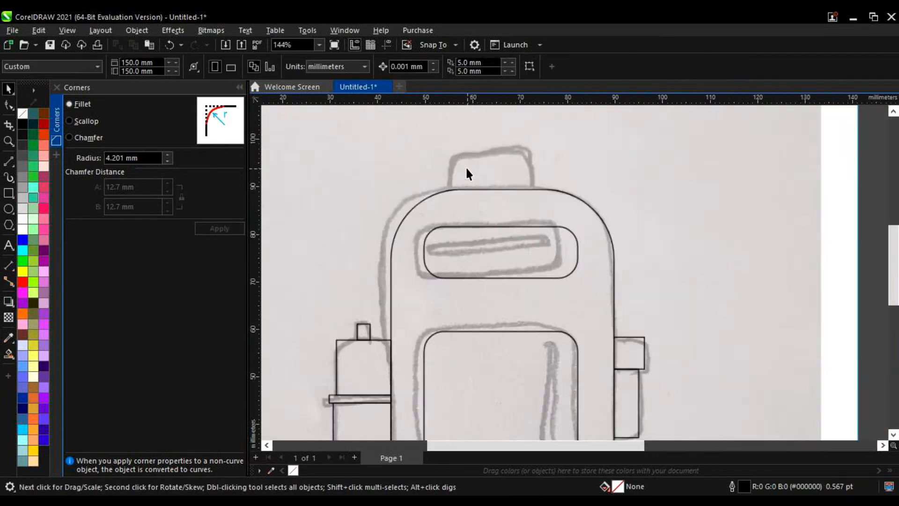
click(8, 193)
scroll(461, 193, up, 2)
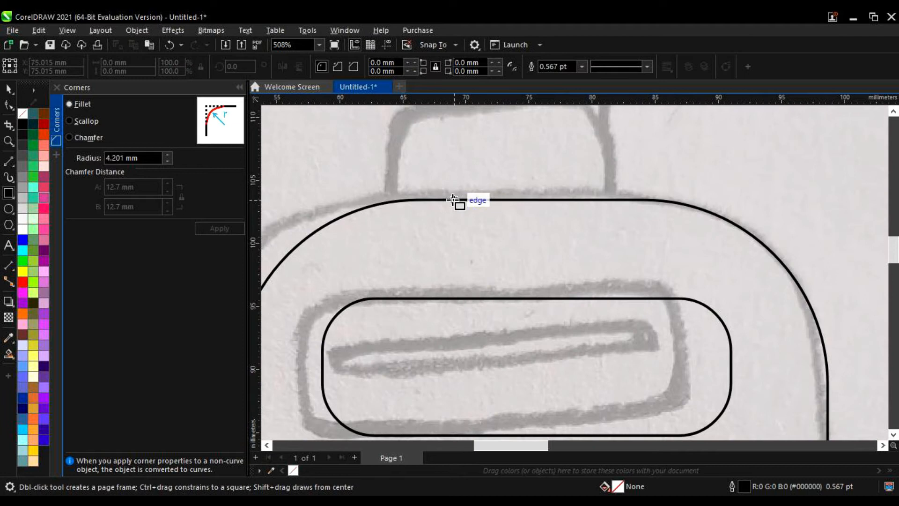
drag(435, 200, 624, 150)
scroll(560, 237, down, 2)
- Draw a horizontal zipper about 24 × 0.8 mm in the upper pocket and a vertical one about 1.5 × 18 mm in the lower pocket
scroll(392, 244, up, 2)
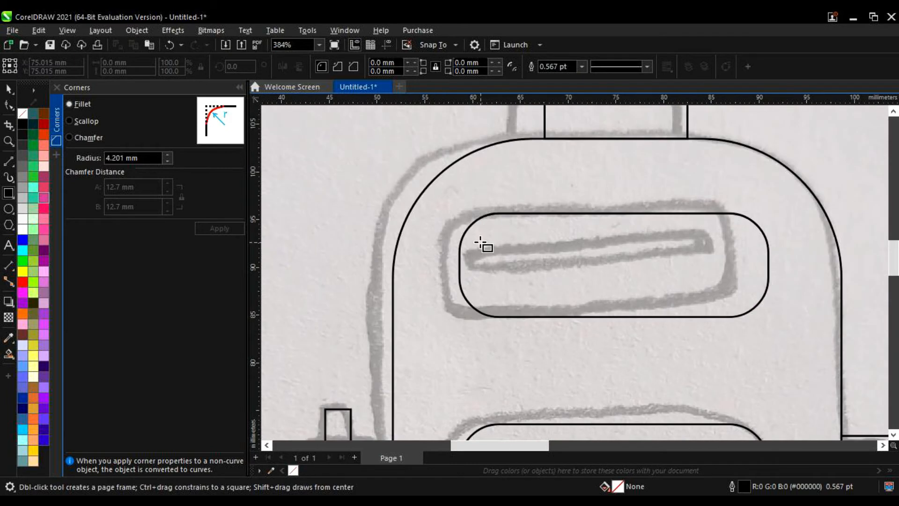
drag(493, 238, 727, 245)
scroll(725, 243, down, 2)
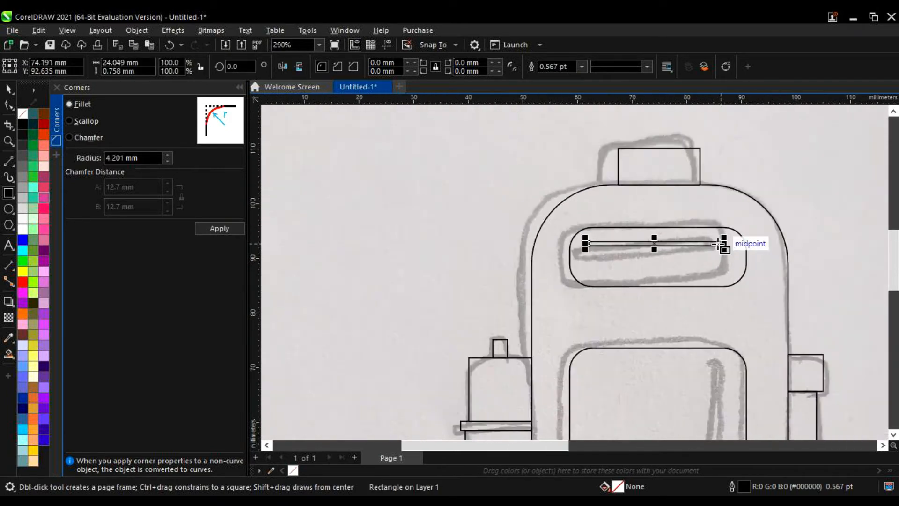
scroll(618, 275, up, 2)
drag(611, 180, 624, 352)
scroll(605, 288, down, 2)
scroll(607, 289, down, 1)
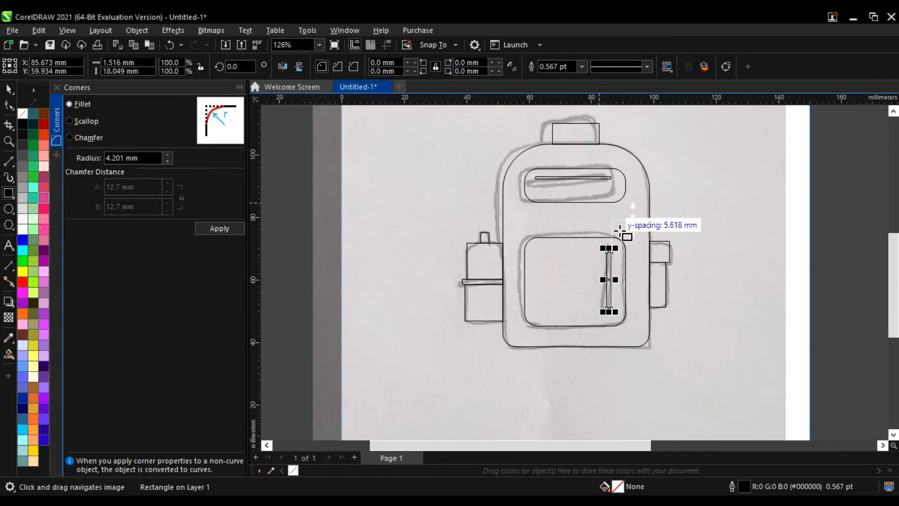
scroll(615, 223, down, 1)
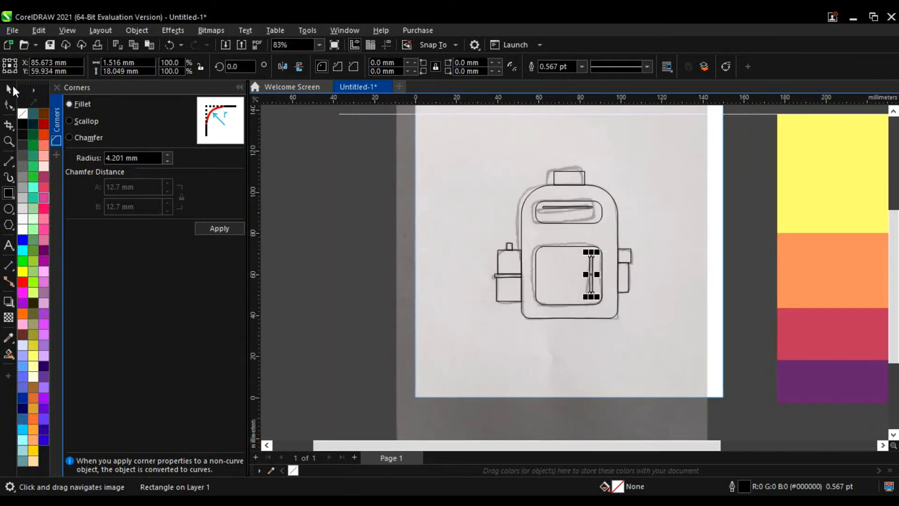
- Unlock the sketch bitmap and move it off the page, clear of the traced outlines
click(13, 87)
scroll(585, 211, down, 1)
scroll(624, 205, up, 1)
click(634, 206)
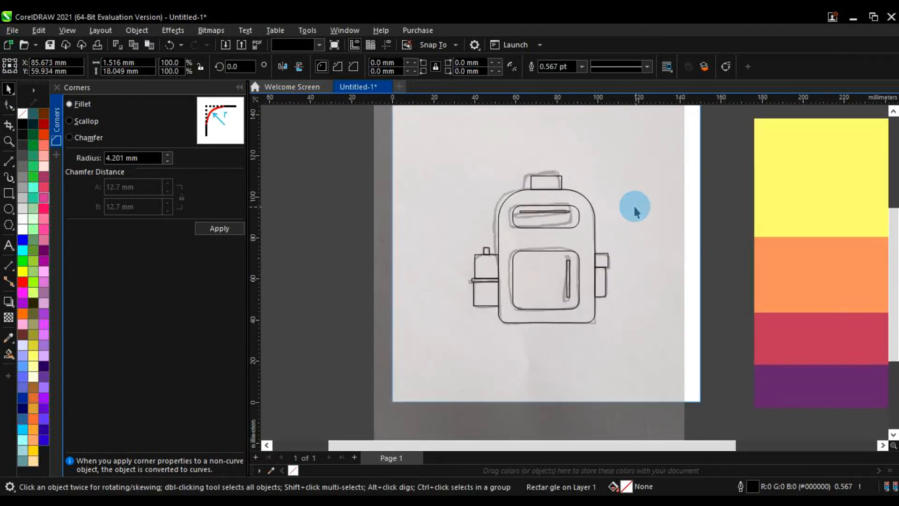
right_click(634, 207)
click(648, 231)
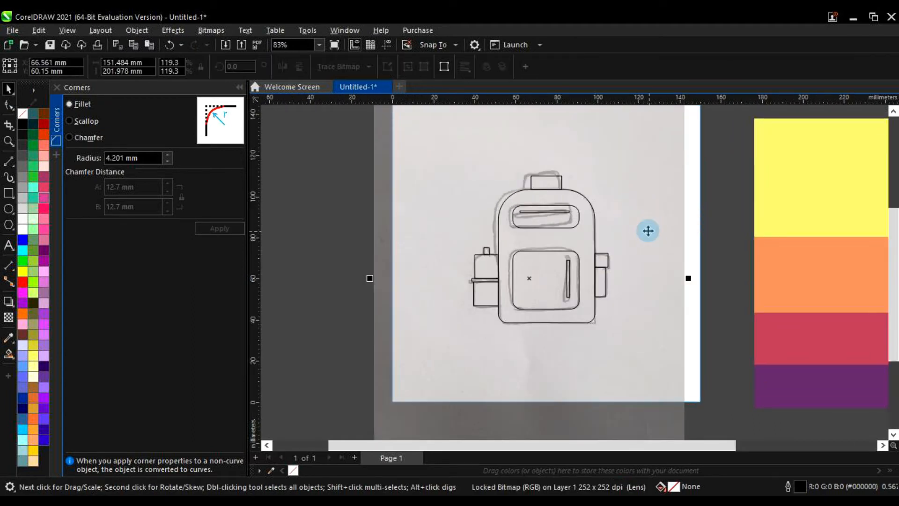
scroll(629, 151, down, 1)
drag(640, 167, 425, 177)
- Draw a rectangle about 9.5 × 25.3 mm in the blank page area to the right of the backpack
scroll(602, 177, up, 3)
key(F6)
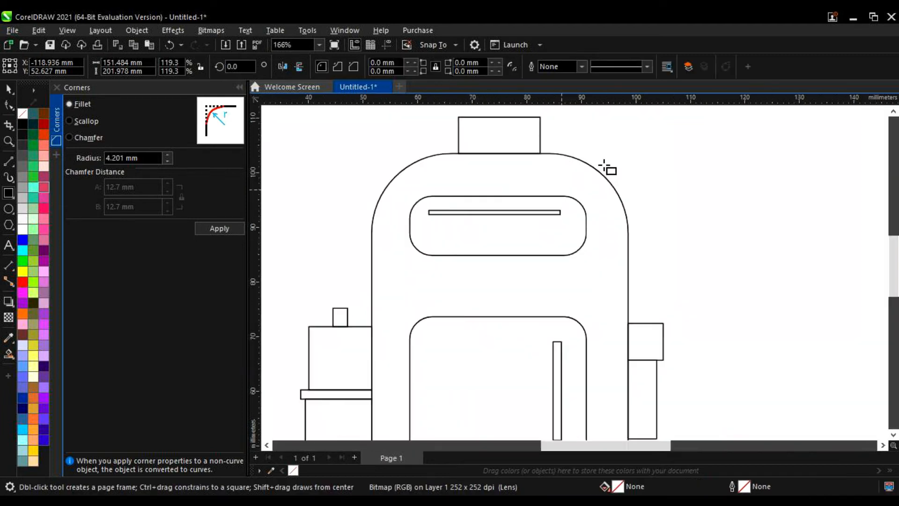
scroll(607, 168, down, 1)
drag(697, 130, 732, 221)
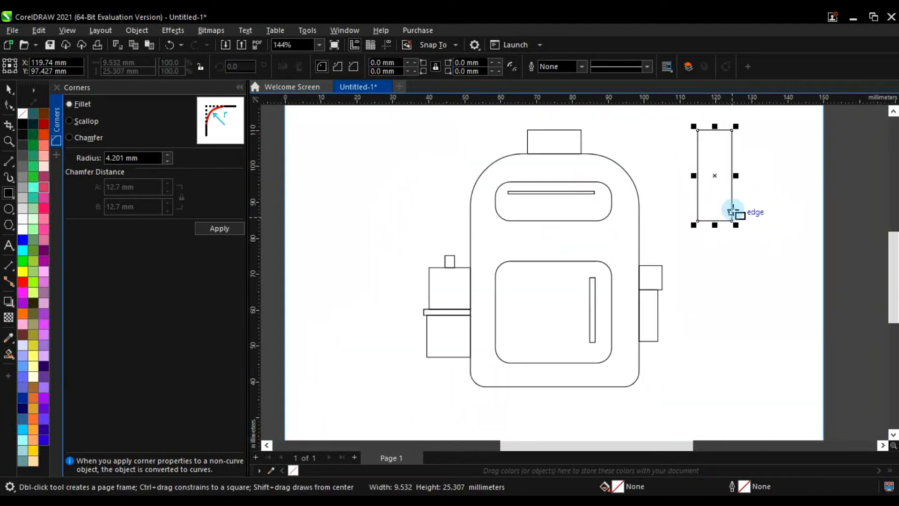
- Round all corners of the upper pocket further, to about 4.8 mm
scroll(547, 199, up, 4)
click(9, 88)
scroll(491, 185, up, 9)
click(387, 165)
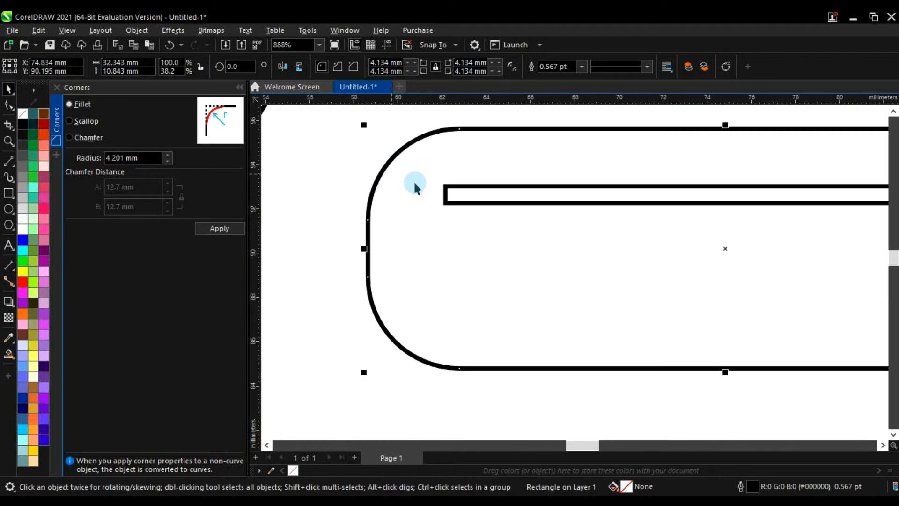
scroll(414, 181, down, 7)
key(F10)
drag(413, 210, 417, 211)
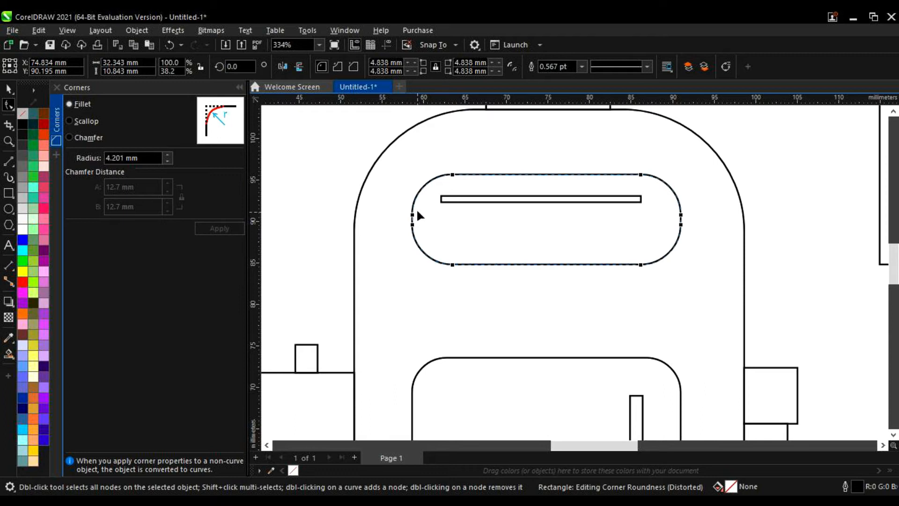
- Fully round the ends of the vertical zipper in the lower pocket
scroll(417, 210, down, 3)
scroll(478, 292, up, 2)
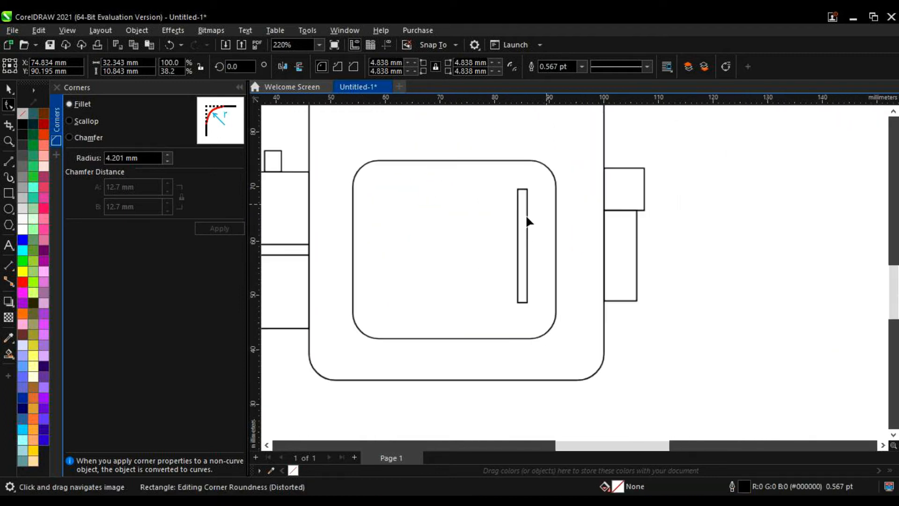
scroll(526, 217, up, 5)
click(528, 197)
drag(532, 159, 531, 167)
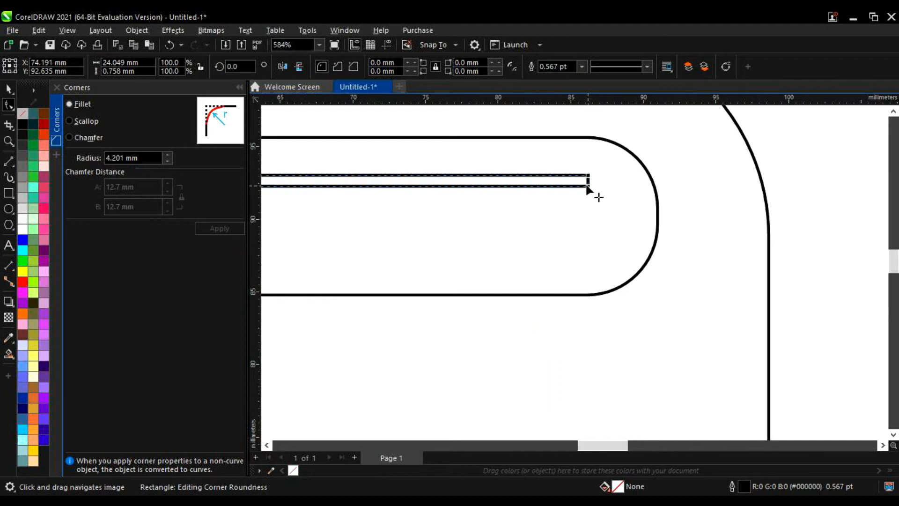
- Convert the bottle body to curves and fillet its two upper corners with a 3.601 mm radius
click(525, 194)
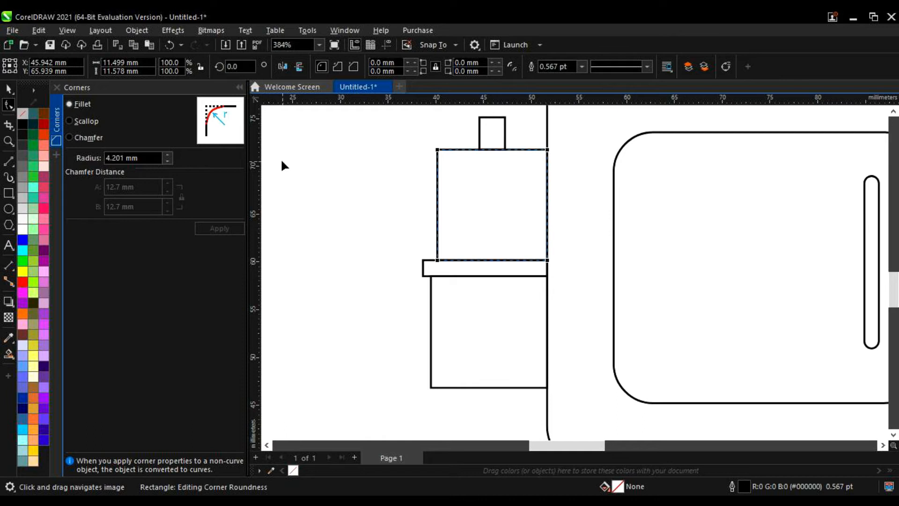
key(ctrl+q)
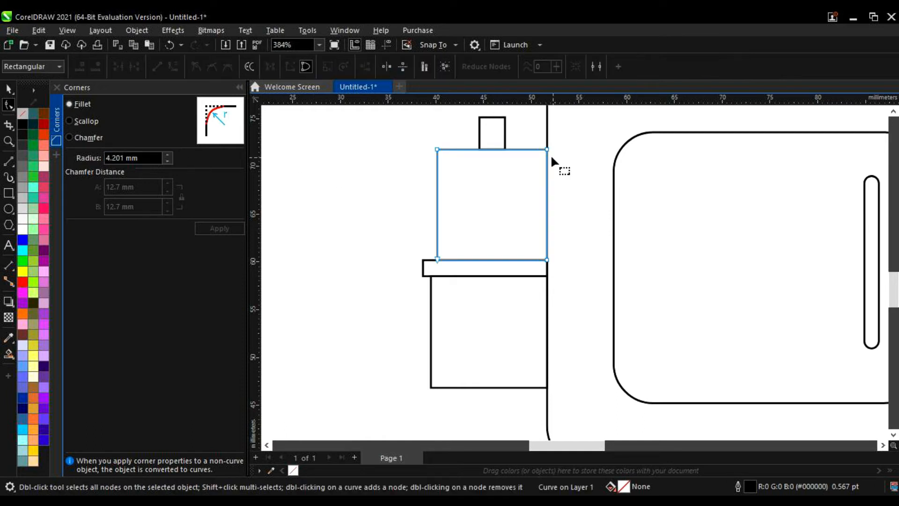
drag(414, 140, 432, 176)
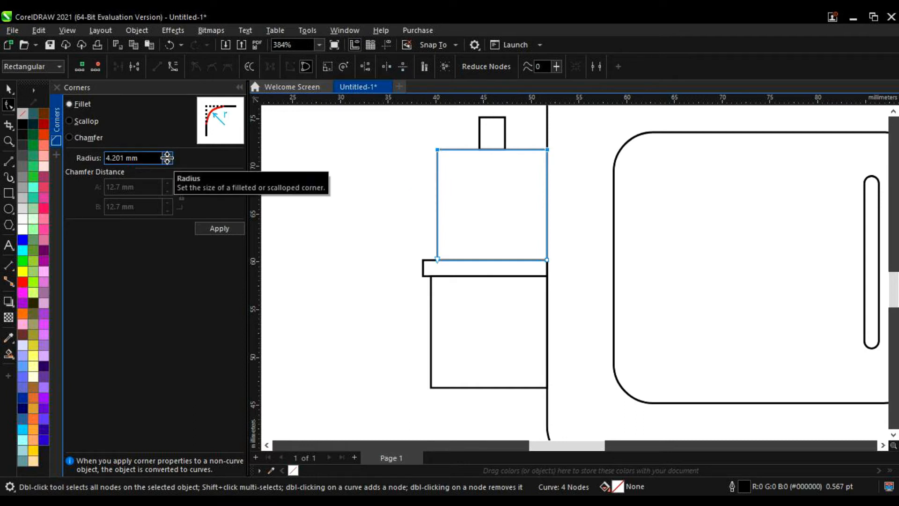
click(167, 155)
click(167, 155)
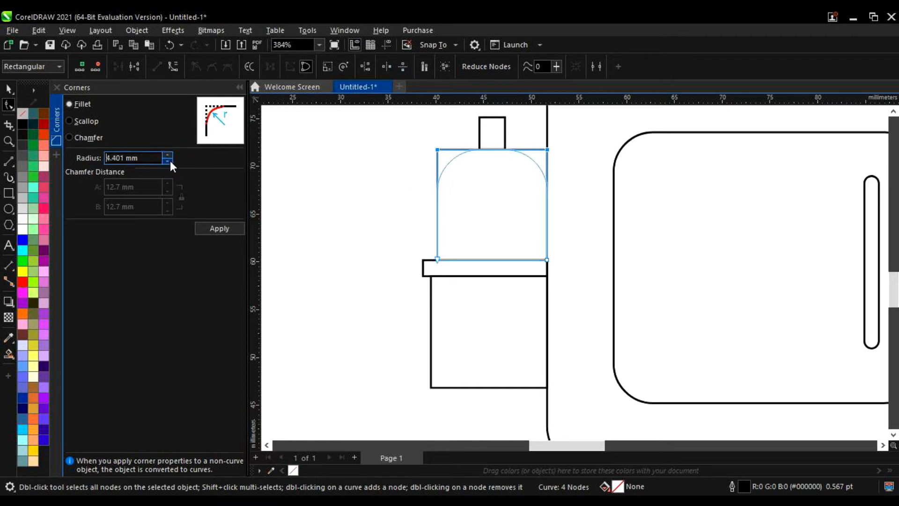
click(167, 161)
click(167, 161)
click(167, 161)
click(170, 161)
click(170, 162)
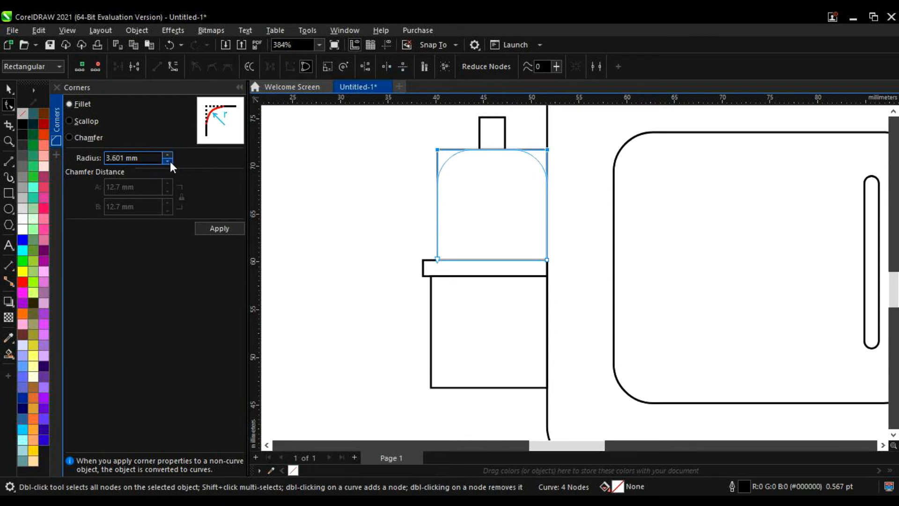
click(218, 228)
- Round only the lower outer corner of the left side pocket to about 1.9 mm
scroll(526, 227, down, 2)
scroll(478, 255, up, 2)
scroll(477, 252, up, 1)
click(471, 273)
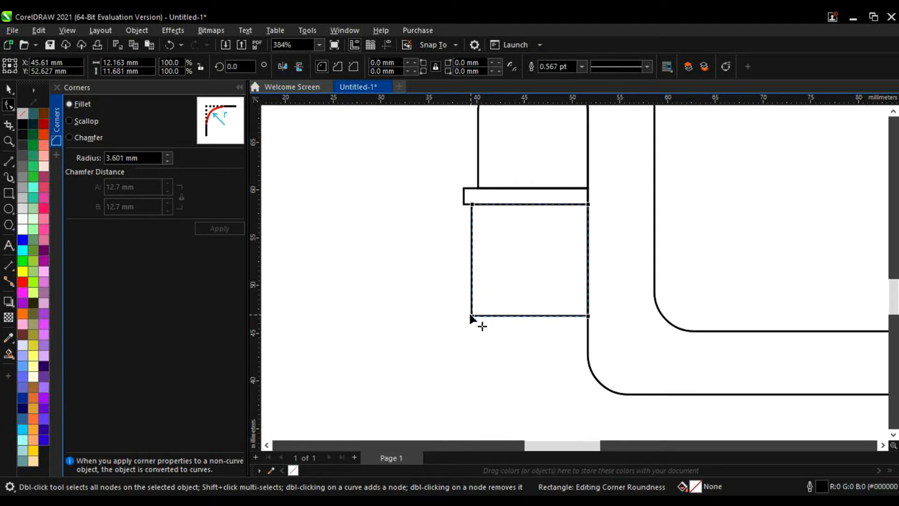
drag(472, 317, 486, 300)
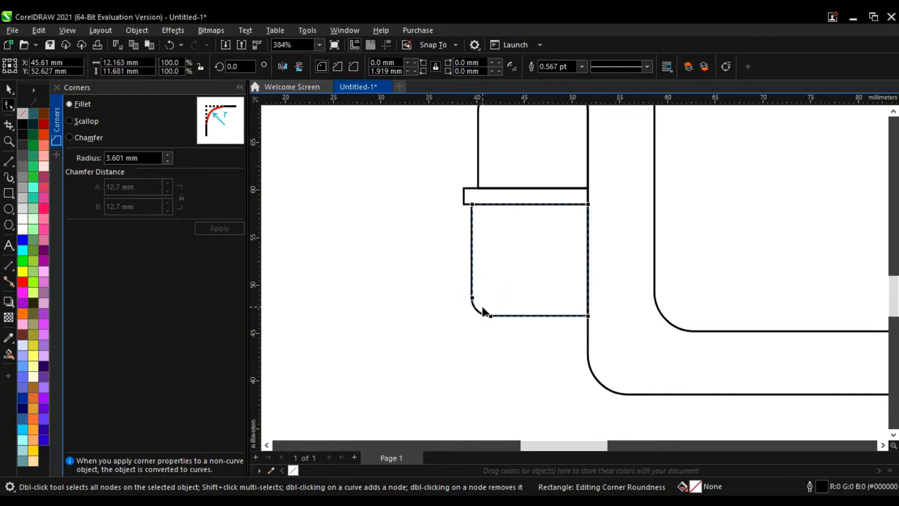
- Round all corners of the thin band above the left side pocket to about 0.45 mm
scroll(509, 259, down, 3)
scroll(430, 259, up, 5)
click(422, 257)
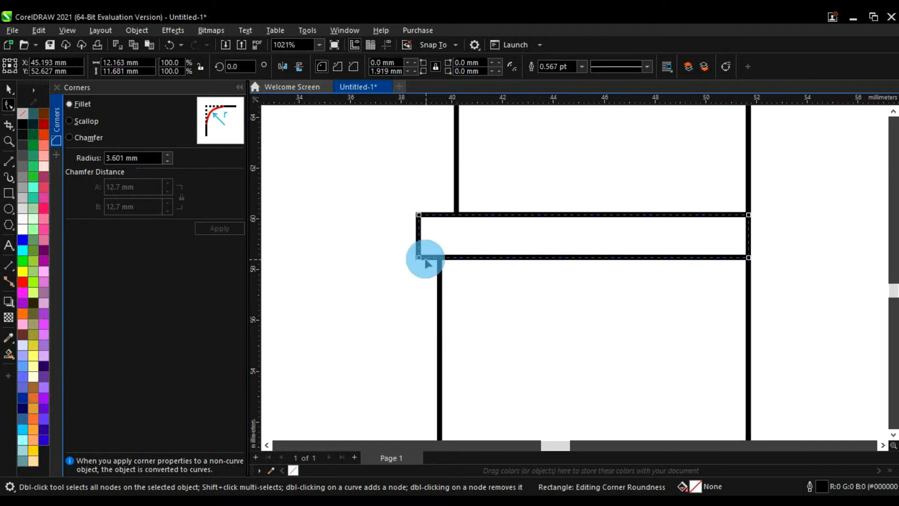
click(421, 257)
click(428, 247)
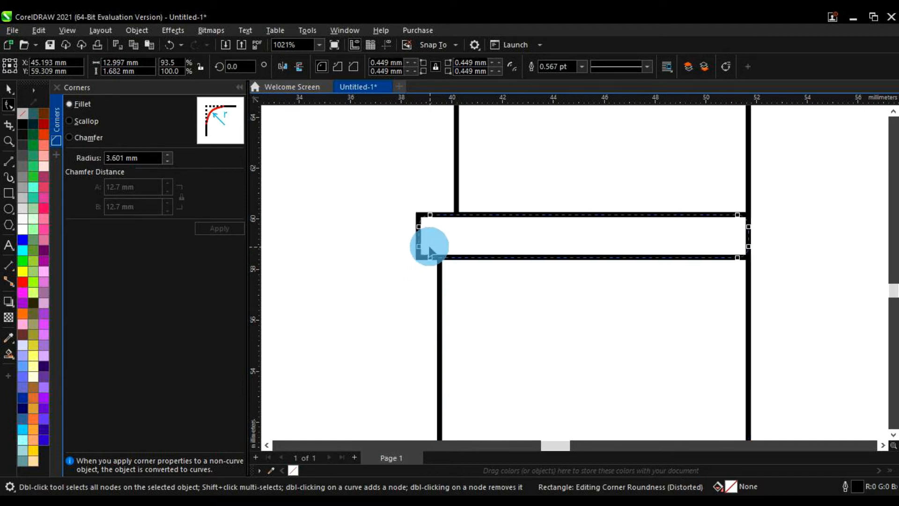
scroll(429, 248, down, 5)
click(627, 379)
key(ctrl+z)
- Convert the right side pocket's lower rectangle to curves and taper it by moving its lower outer node to the bottom edge's midpoint
key(space)
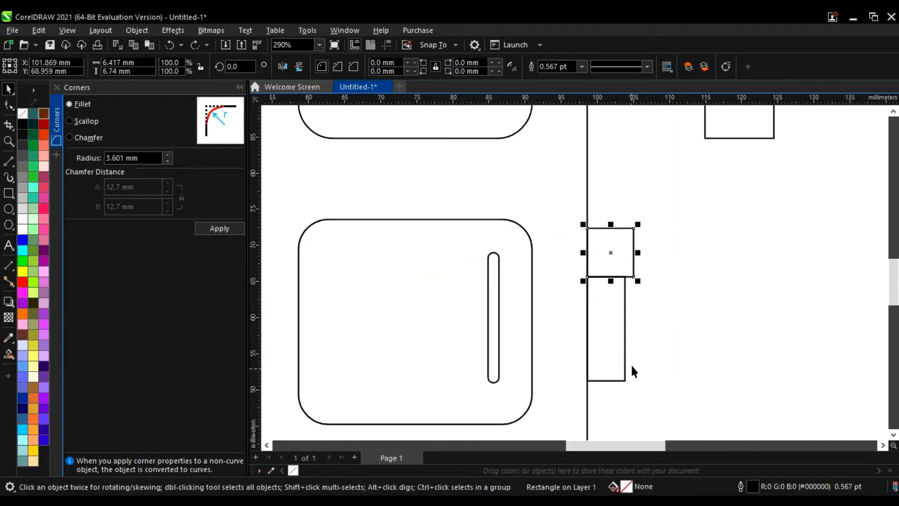
click(622, 318)
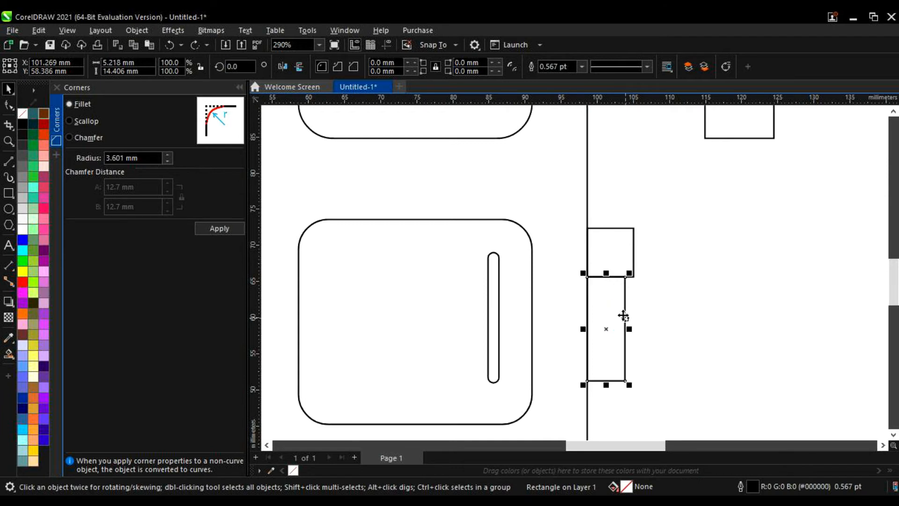
key(ctrl+q)
double_click(625, 371)
scroll(625, 390, up, 1)
scroll(623, 392, up, 2)
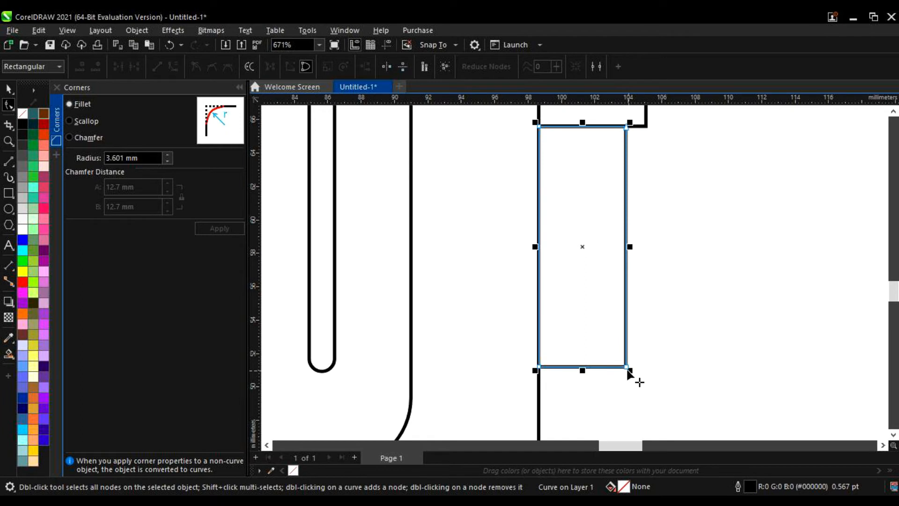
drag(627, 369, 582, 370)
scroll(621, 394, down, 3)
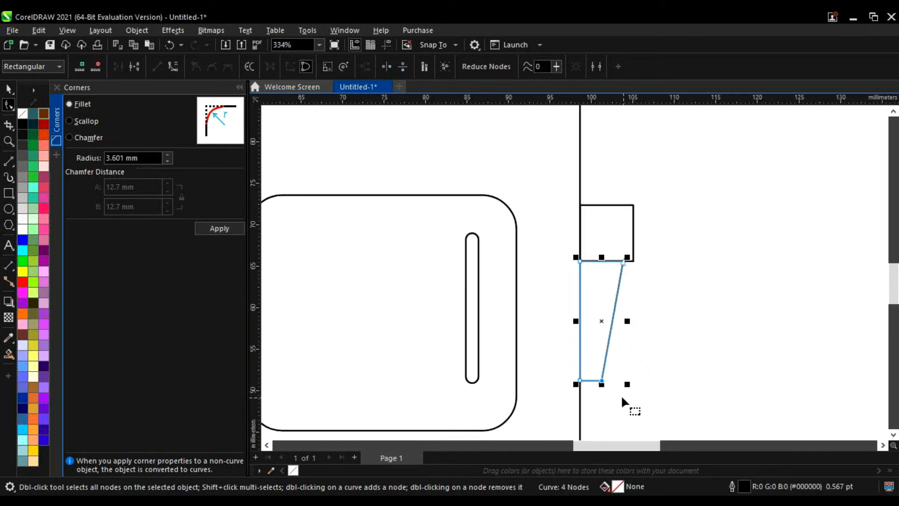
- Convert the right side pocket's upper rectangle to curves and taper it by moving its upper outer node inward along the top edge
scroll(637, 278, up, 2)
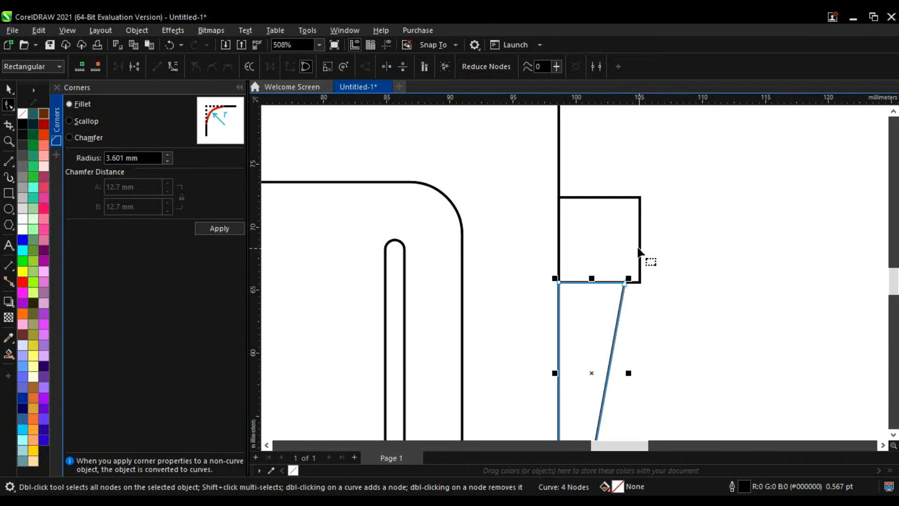
click(635, 202)
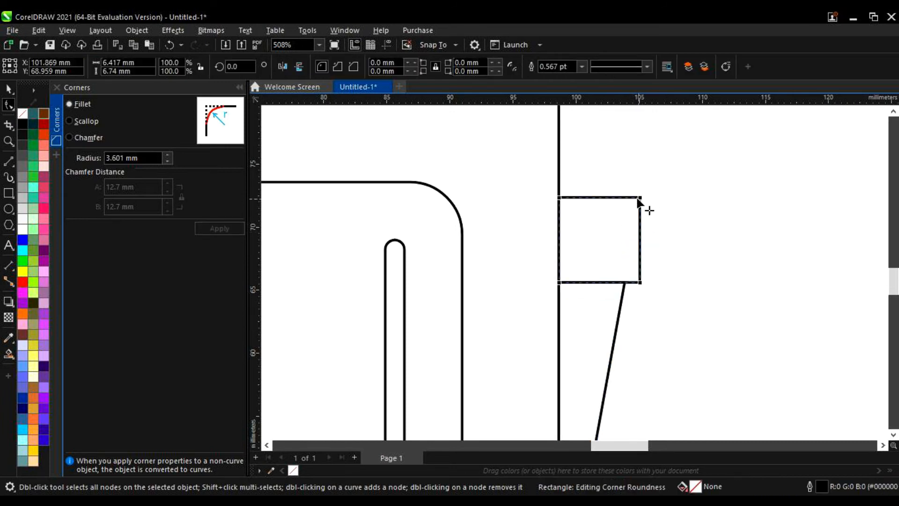
key(ctrl+q)
drag(640, 197, 609, 198)
scroll(632, 236, down, 2)
scroll(631, 232, down, 2)
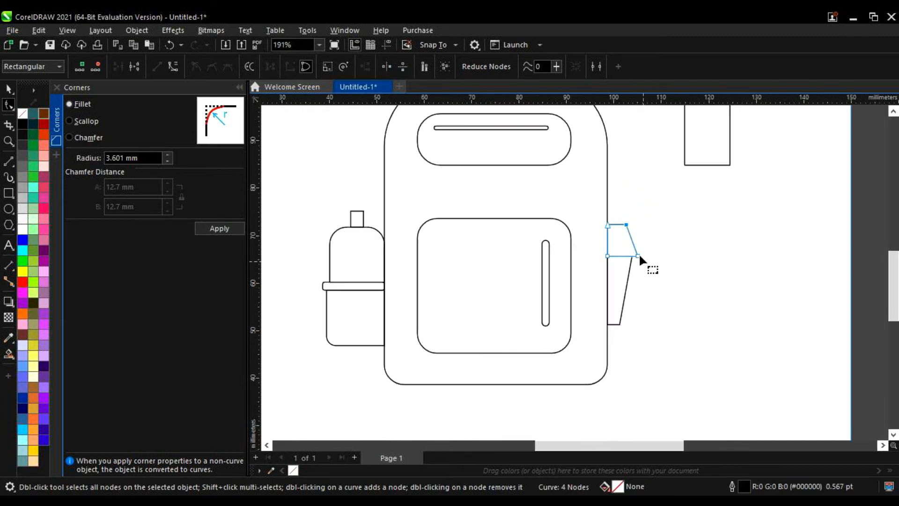
- Fillet the upper outer corner of the right side pocket's upper shape with a 3.301 mm radius
scroll(641, 257, up, 3)
click(166, 162)
click(167, 162)
click(167, 162)
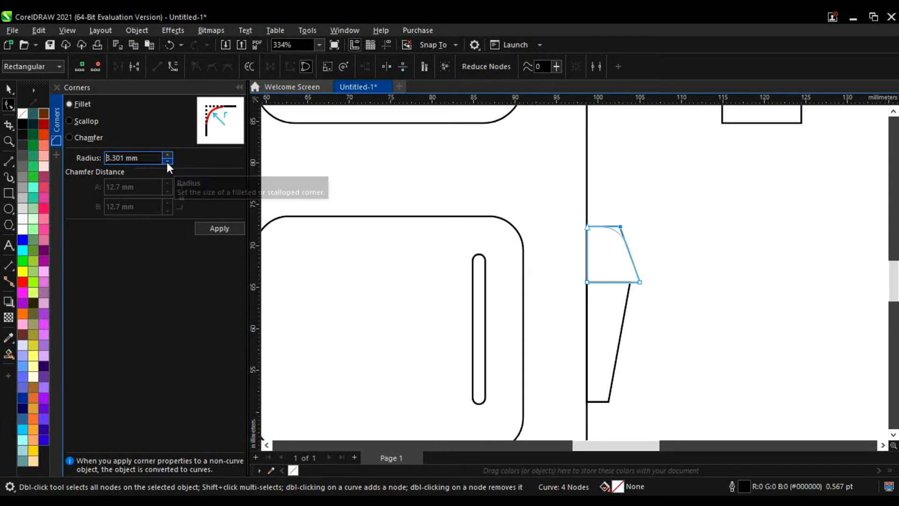
click(224, 233)
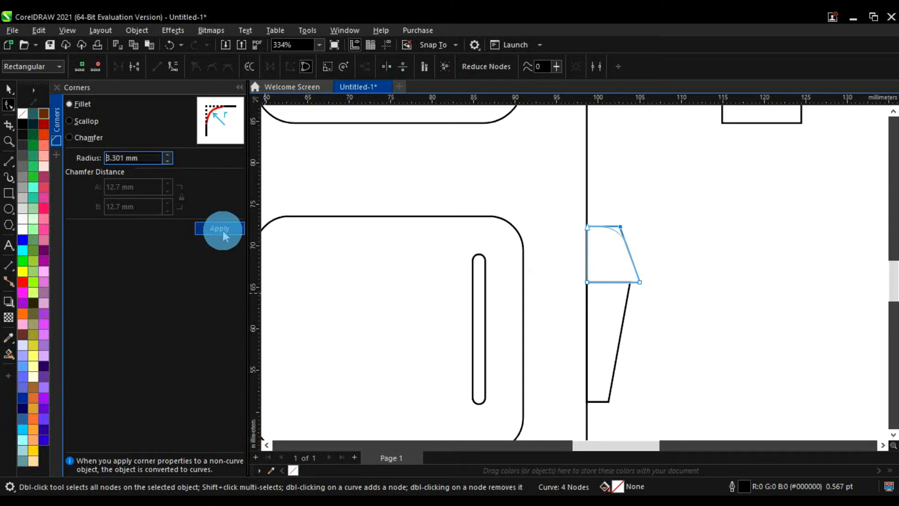
- Fillet the lower outer corner of the right side pocket's upper shape with a 0.601 mm radius
scroll(644, 313, up, 3)
click(631, 252)
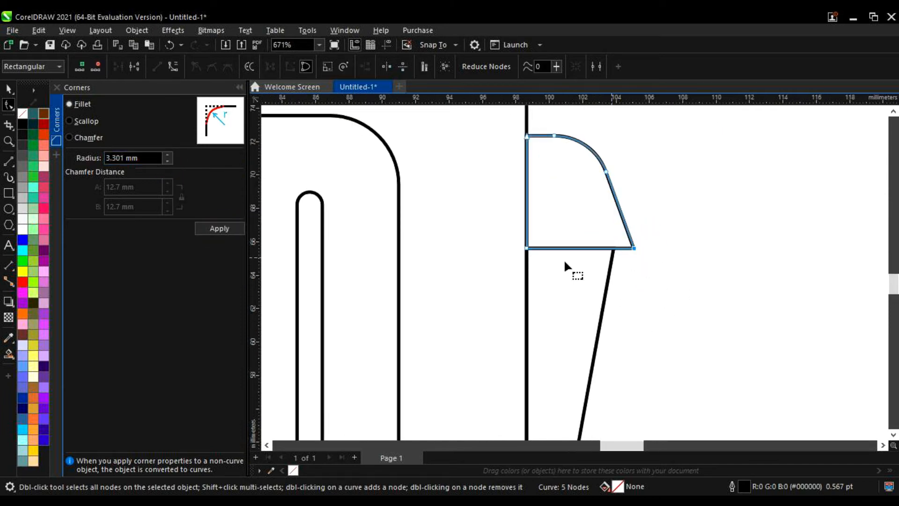
click(168, 161)
drag(167, 161, 167, 161)
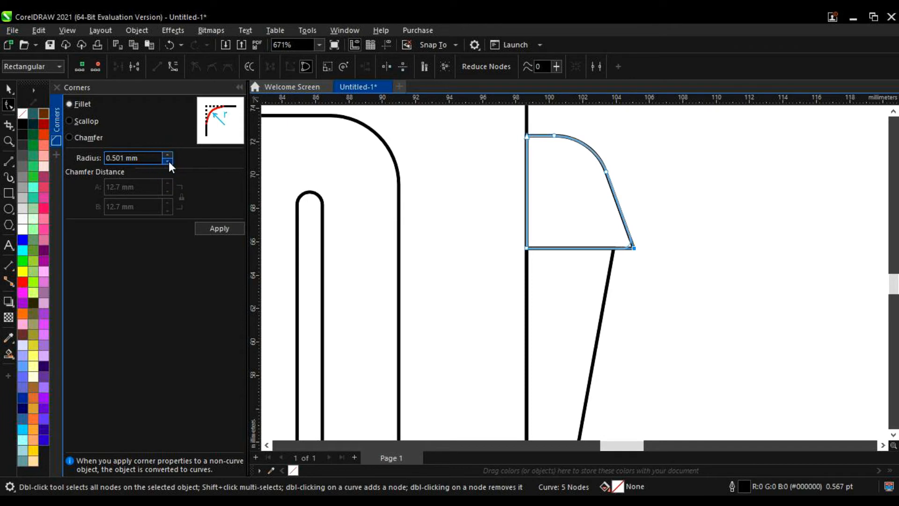
click(220, 228)
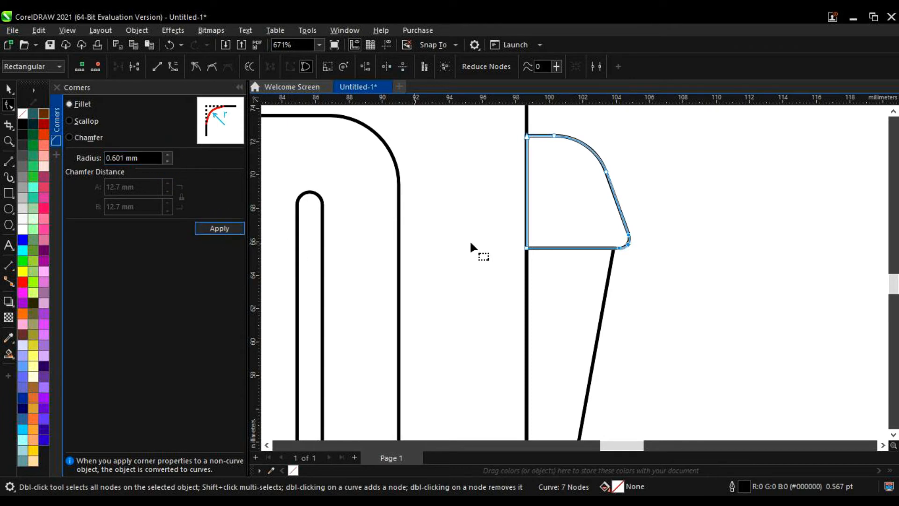
- Fillet the lower outer corner of the right side pocket's tapered lower shape with a 2.501 mm radius
scroll(515, 305, down, 3)
scroll(505, 323, up, 2)
click(510, 326)
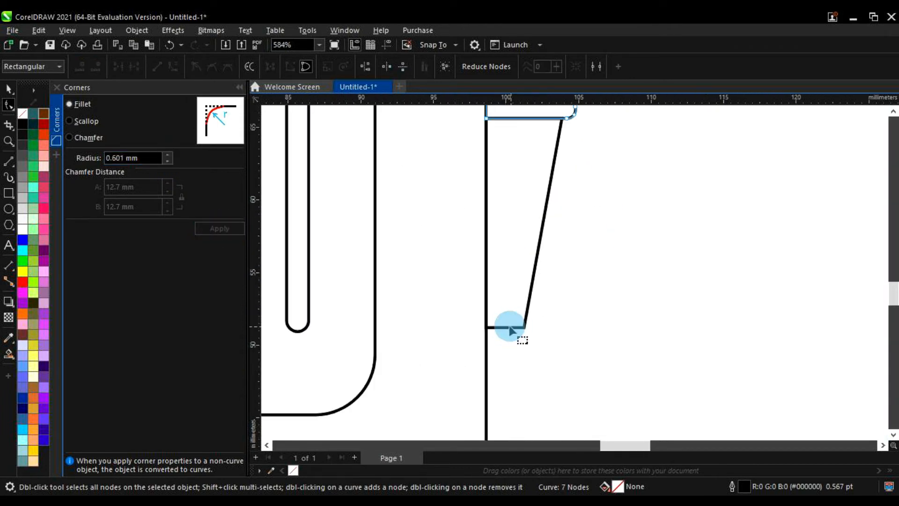
drag(171, 154, 171, 153)
click(214, 229)
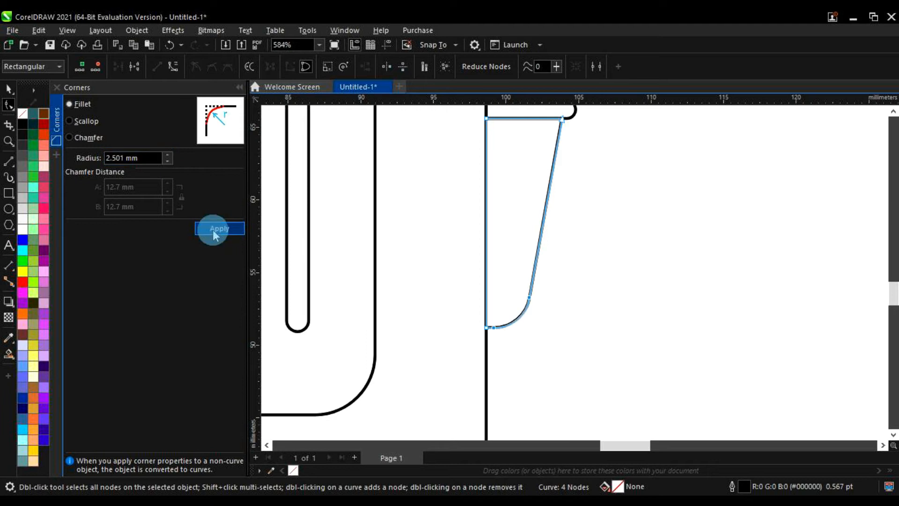
scroll(596, 279, down, 4)
click(625, 288)
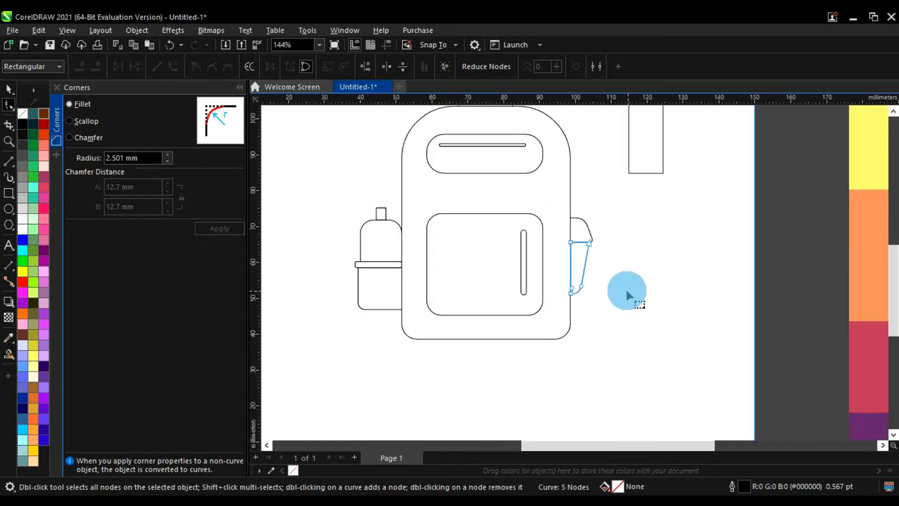
- Round all four corners of the separate tall rectangle beside the backpack
click(9, 89)
click(656, 349)
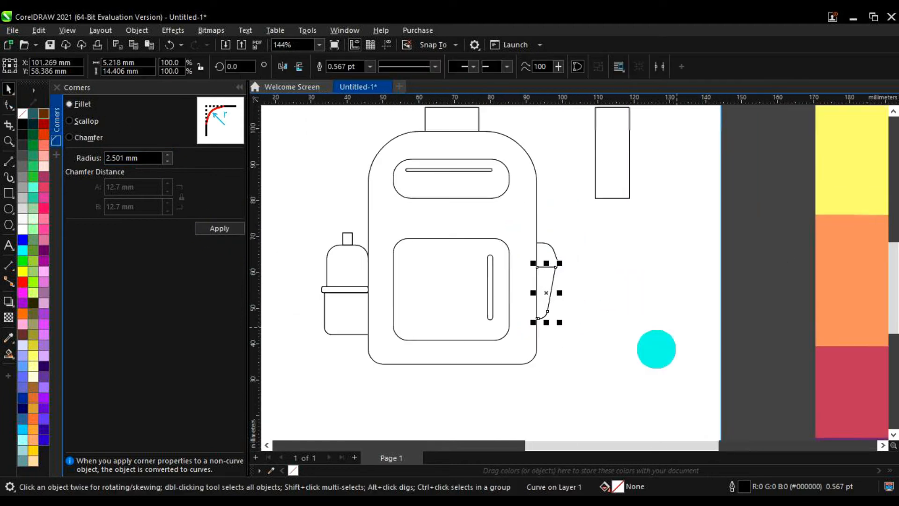
scroll(639, 233, down, 4)
scroll(602, 266, up, 2)
drag(538, 255, 493, 291)
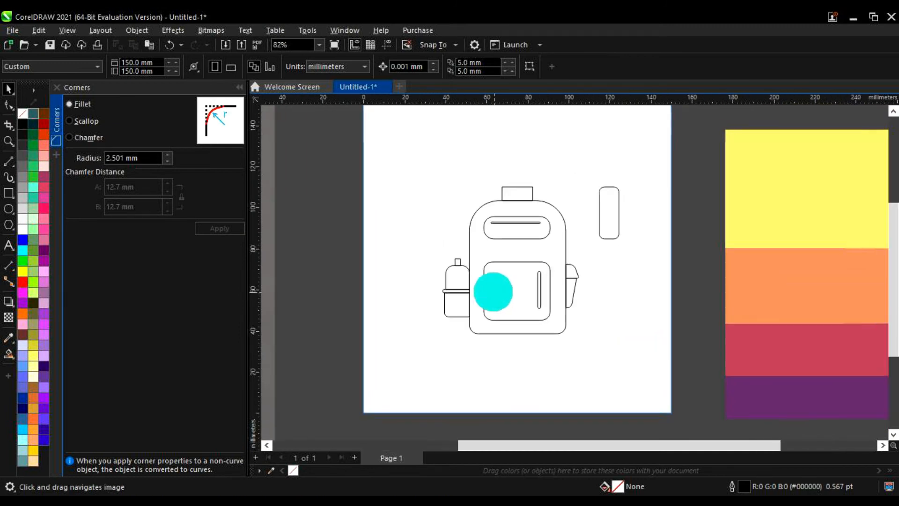
- Sample the purple, crimson, orange and yellow swatches beside the page into the document palette
scroll(538, 292, down, 3)
scroll(650, 295, up, 1)
drag(651, 294, 587, 261)
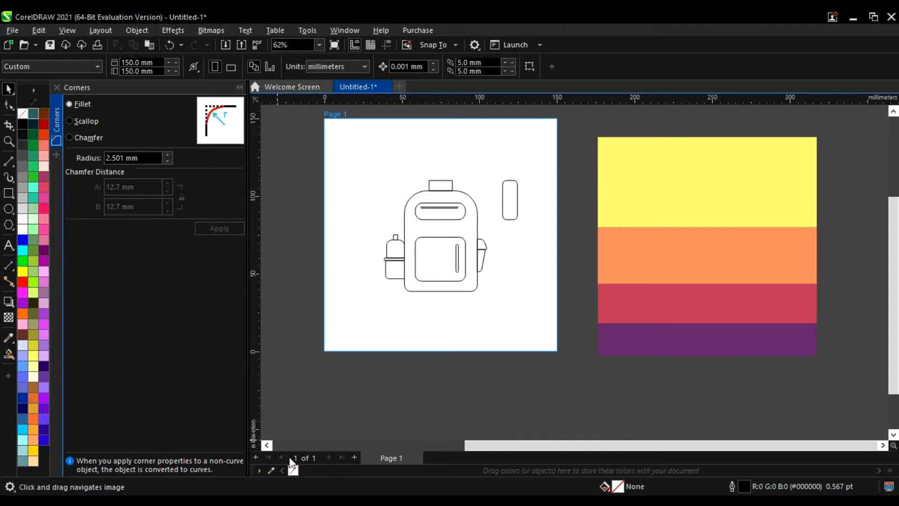
click(270, 470)
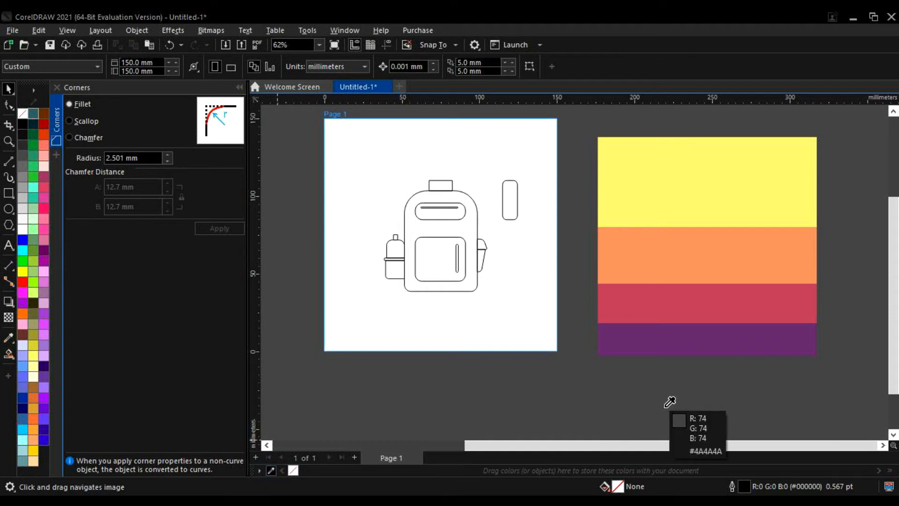
click(660, 339)
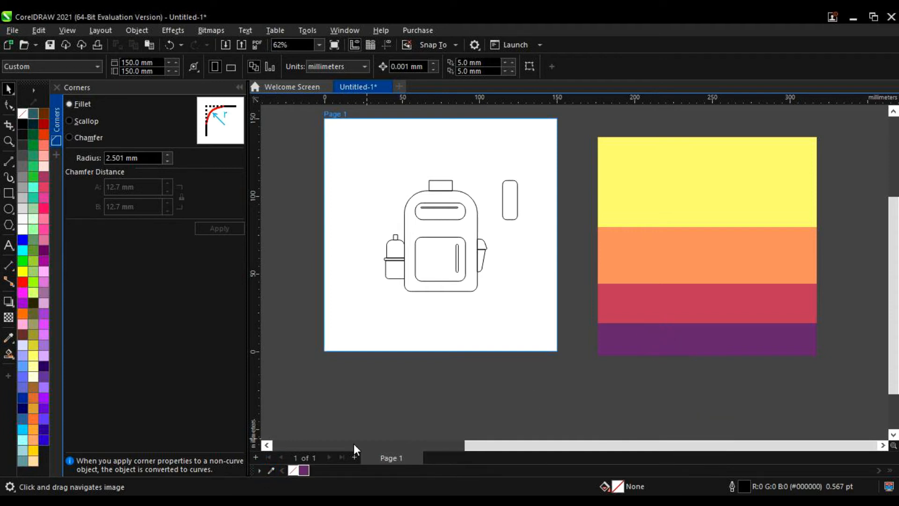
click(270, 471)
click(613, 300)
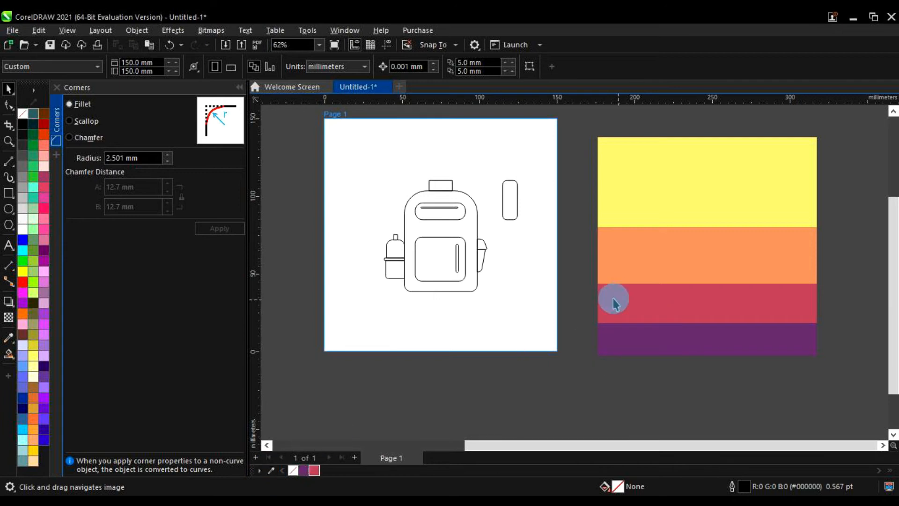
click(270, 471)
click(665, 255)
click(267, 468)
click(664, 195)
- Fill the main backpack body with the sampled yellow (#F9ED69)
scroll(538, 279, up, 3)
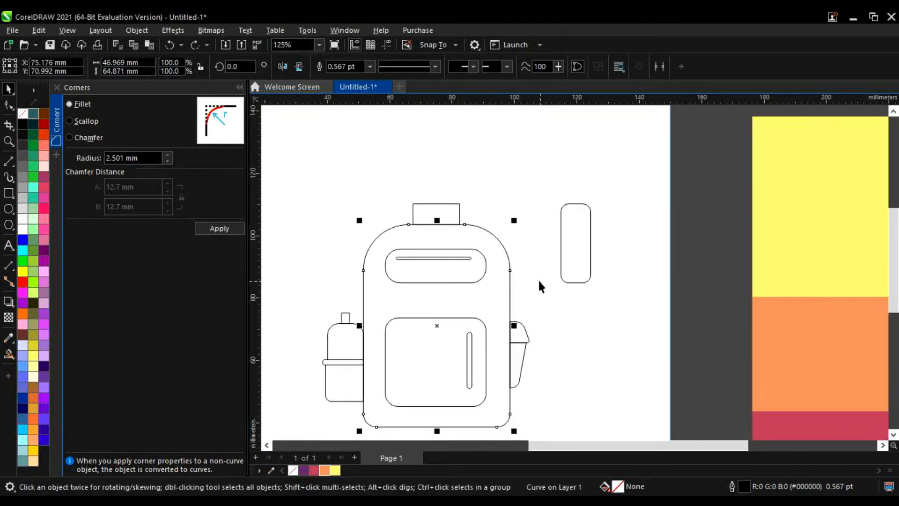
click(506, 281)
click(335, 470)
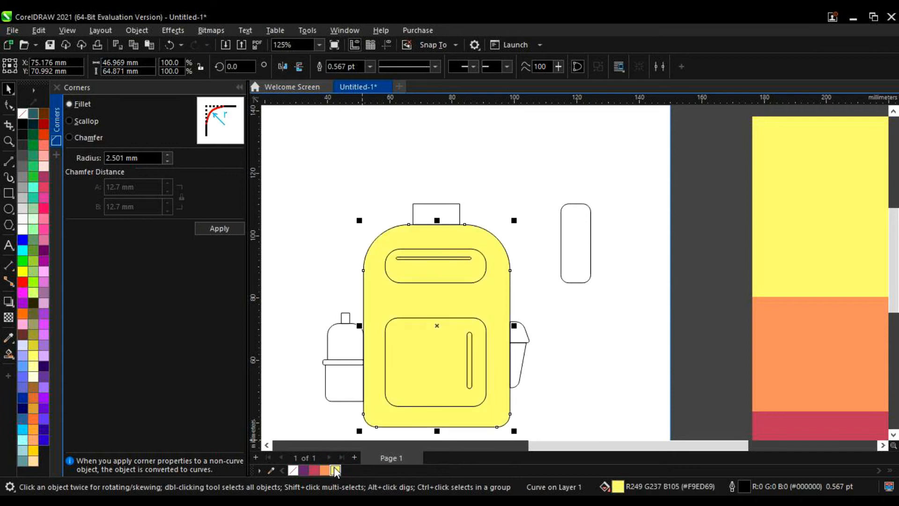
click(326, 303)
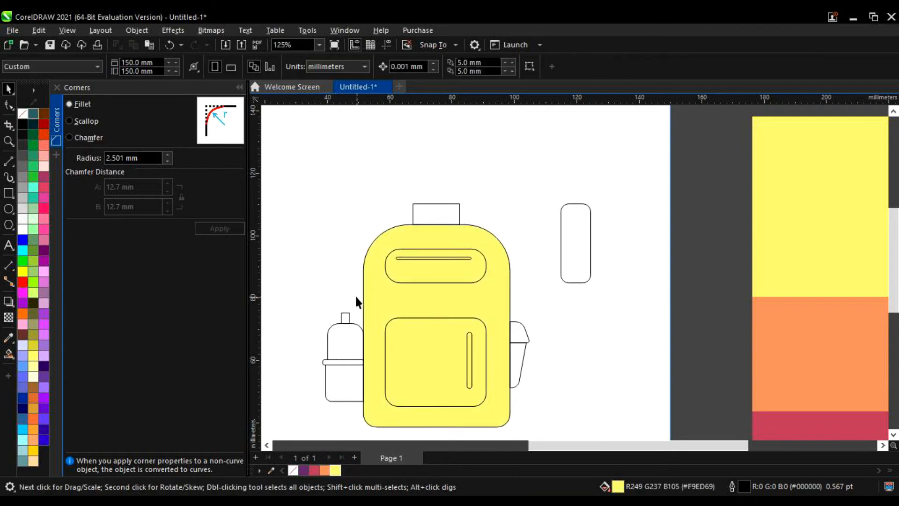
- Fill the upper and lower front pockets with the sampled orange (#F08A5D)
click(384, 268)
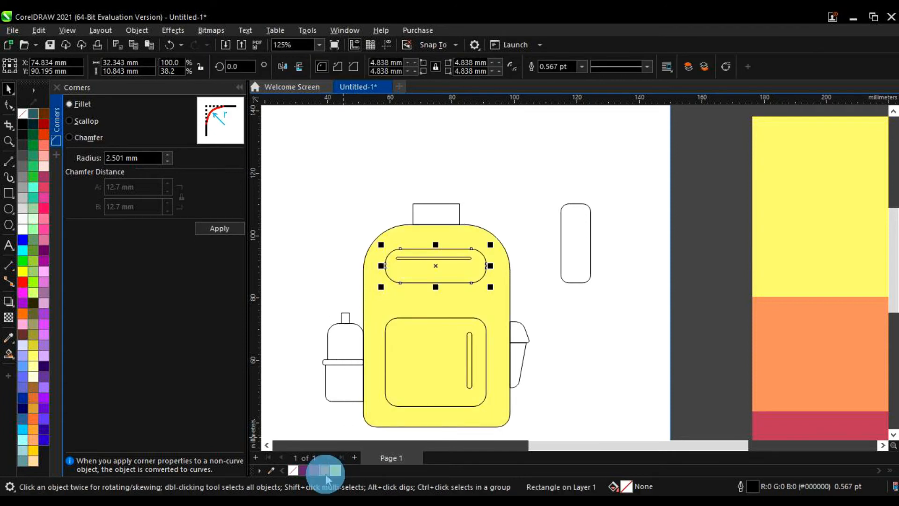
click(325, 472)
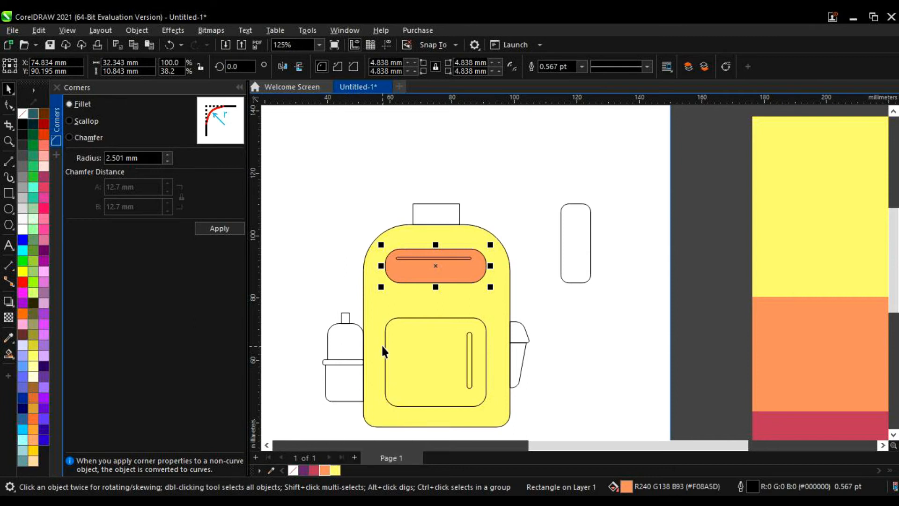
click(382, 348)
click(325, 470)
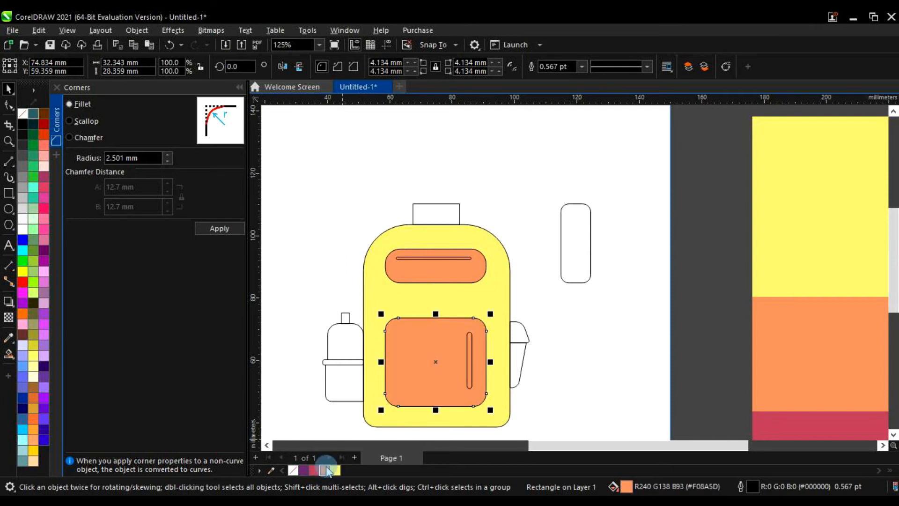
- Fill the right side pocket's tapered lower shape and the left side pocket with the sampled orange (#F08A5D)
scroll(393, 337, down, 1)
scroll(349, 412, up, 2)
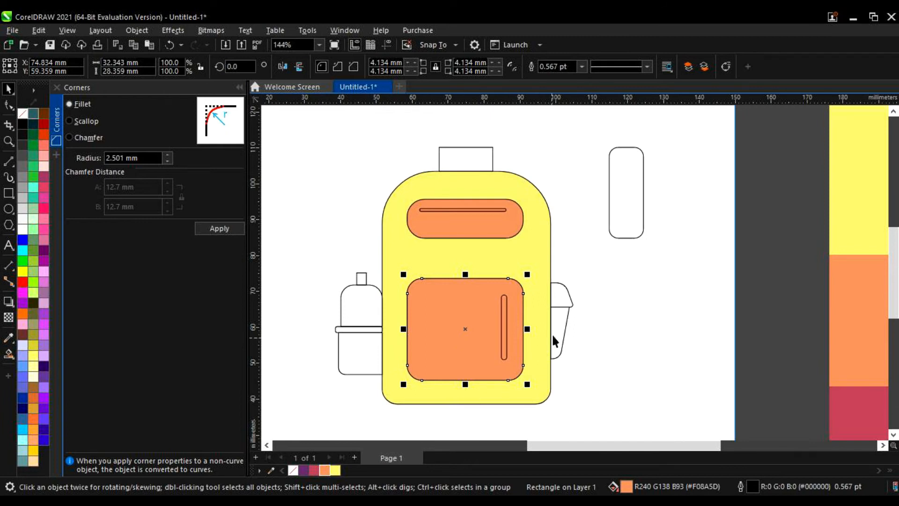
click(566, 314)
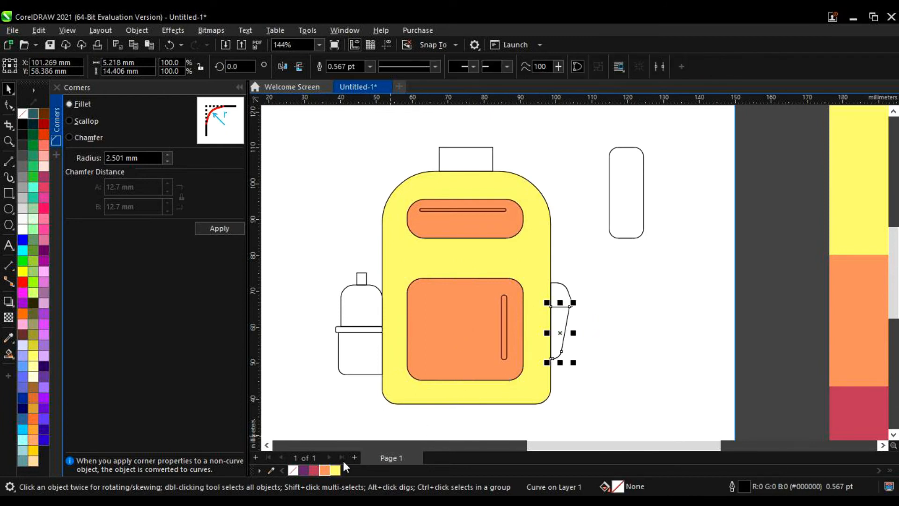
click(325, 470)
scroll(420, 332, down, 1)
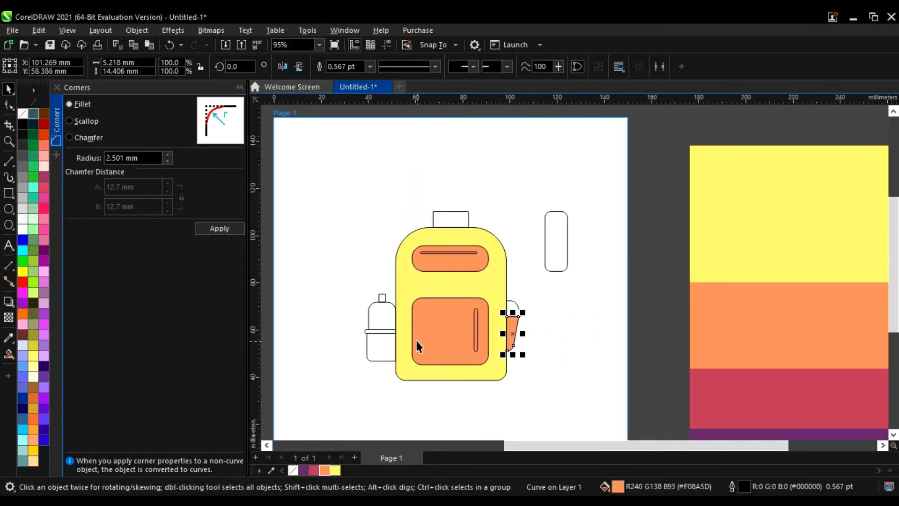
scroll(415, 339, up, 1)
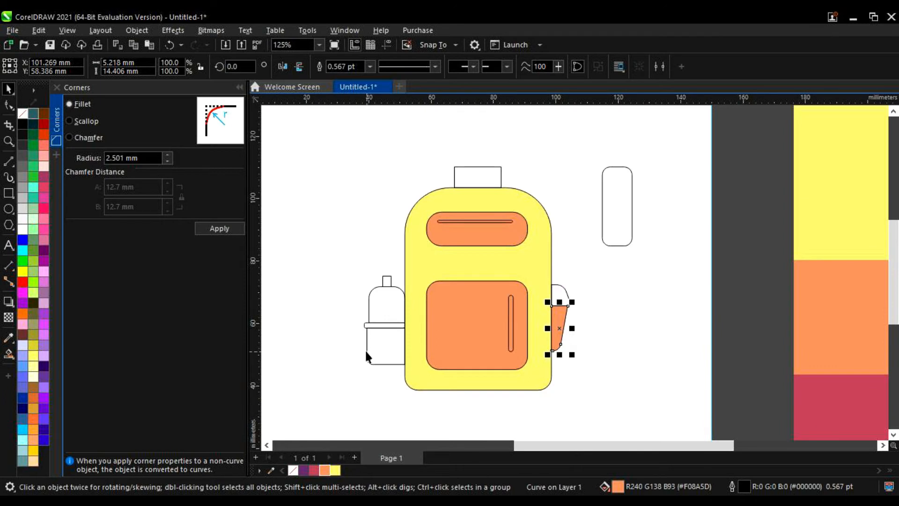
click(365, 350)
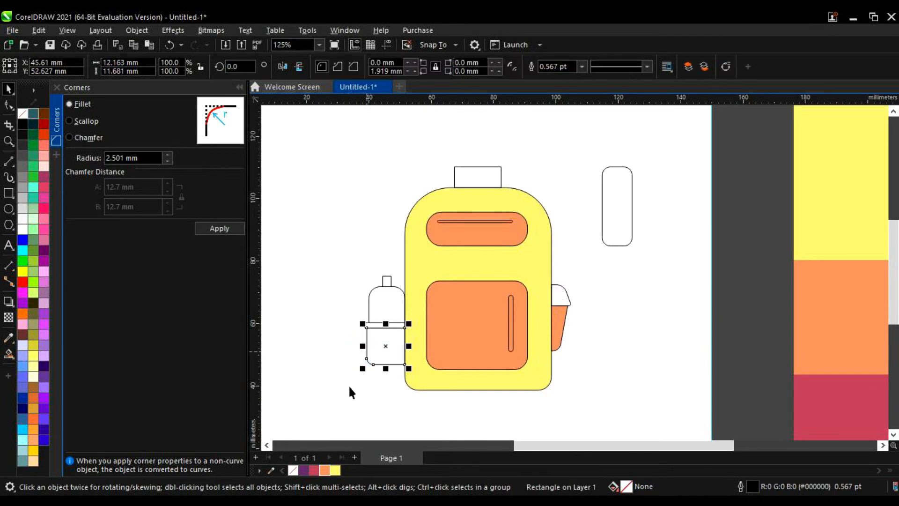
click(323, 469)
- Fill the bottle body above the left side pocket with the sampled crimson (#B83B5E)
scroll(366, 331, up, 6)
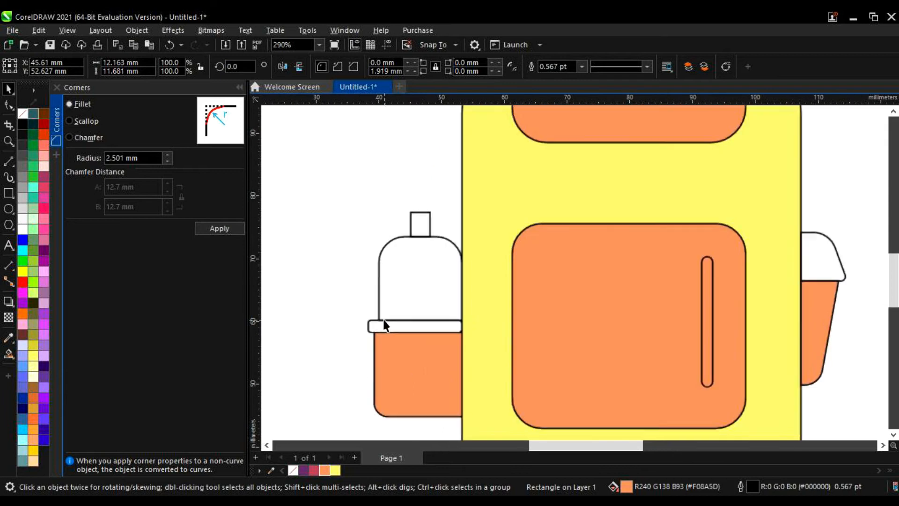
click(380, 307)
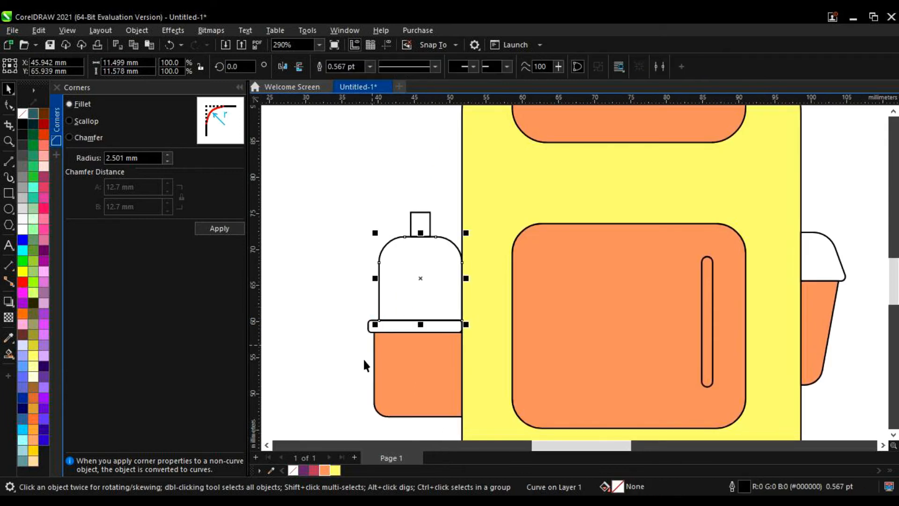
click(312, 470)
scroll(355, 390, down, 3)
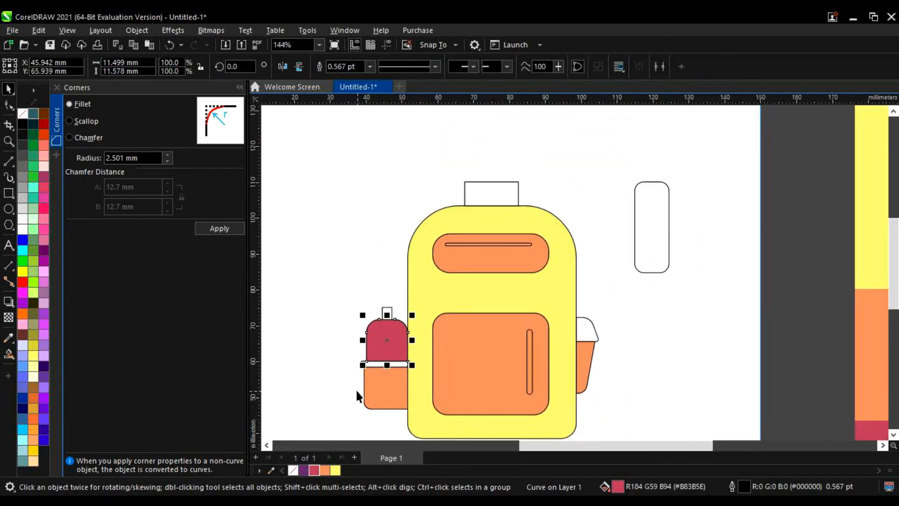
- Fill the horizontal zipper on the upper pocket and the vertical zipper on the lower pocket with the sampled crimson (#B83B5E)
scroll(457, 260, up, 1)
drag(568, 226, 603, 226)
click(317, 470)
scroll(494, 372, down, 3)
drag(615, 429, 541, 250)
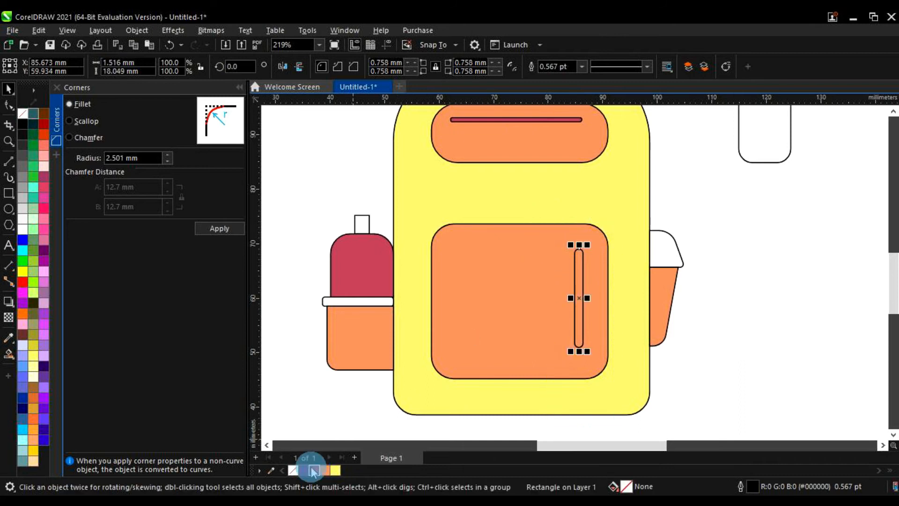
click(314, 470)
key(Escape)
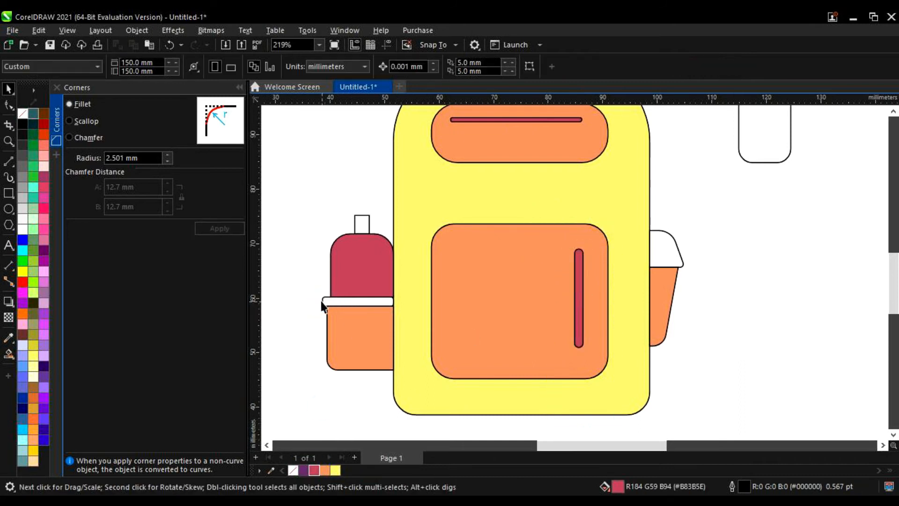
- Fill the narrow rounded band between the bottle and the left side pocket with the sampled purple (#6A2C70)
scroll(321, 305, up, 3)
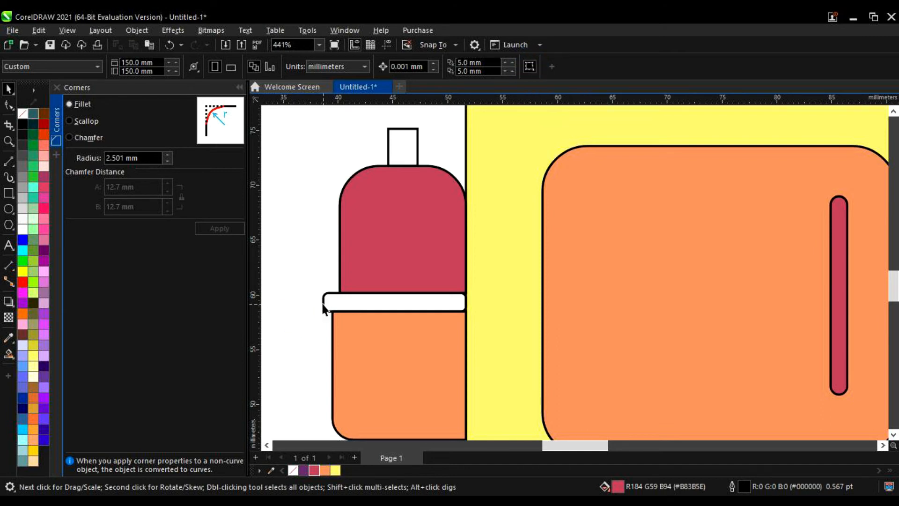
click(338, 302)
scroll(339, 305, down, 2)
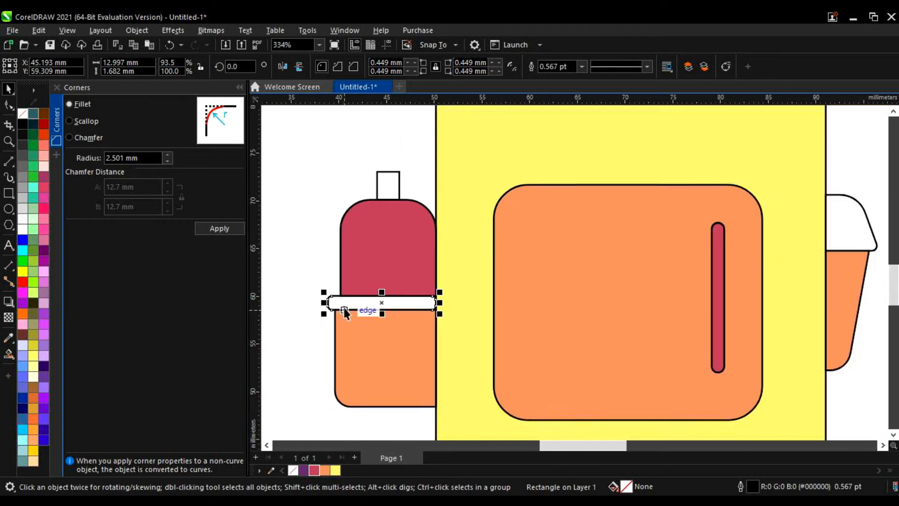
click(324, 471)
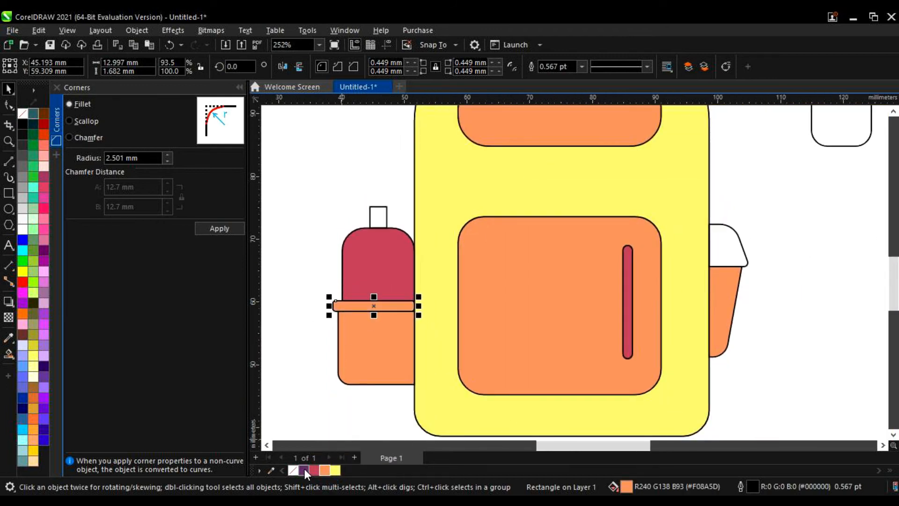
click(304, 470)
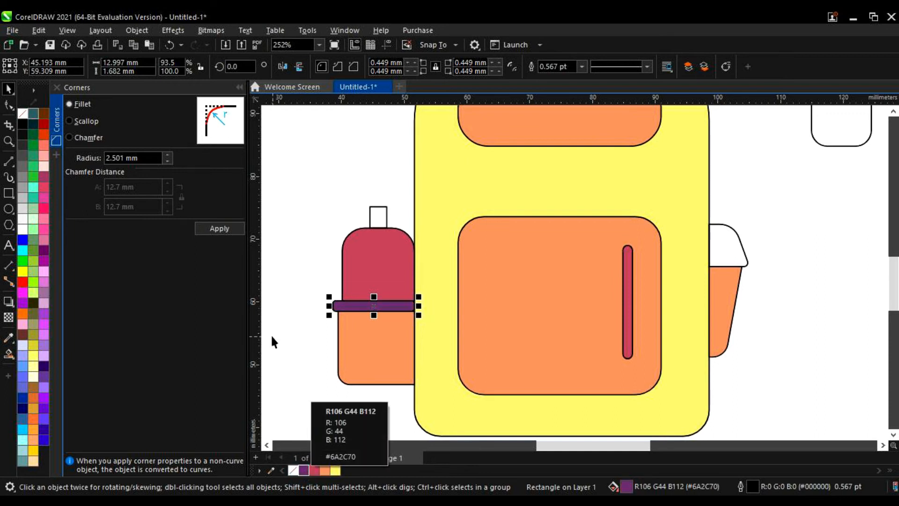
- Fill the right side pocket's upper flap and the loose rounded rectangle beside the backpack with the sampled purple (#6A2C70)
scroll(276, 335, down, 1)
click(670, 250)
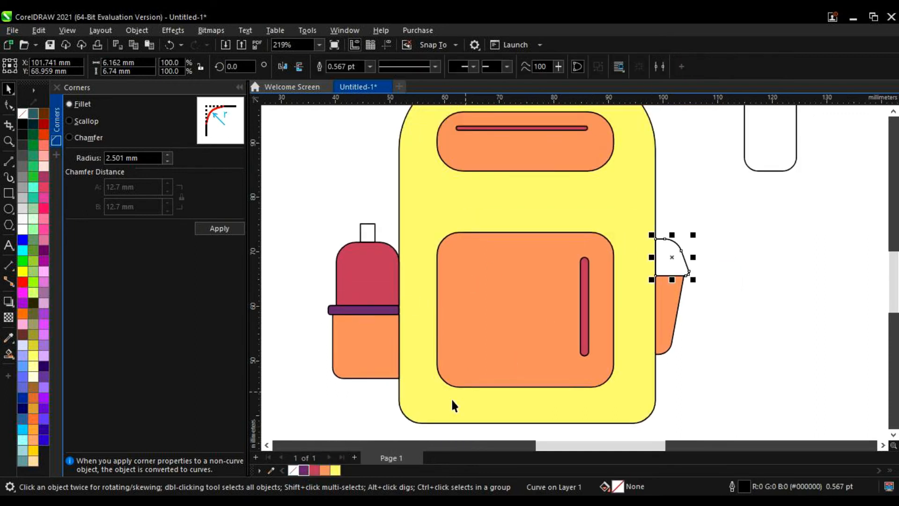
click(303, 470)
scroll(374, 388, down, 3)
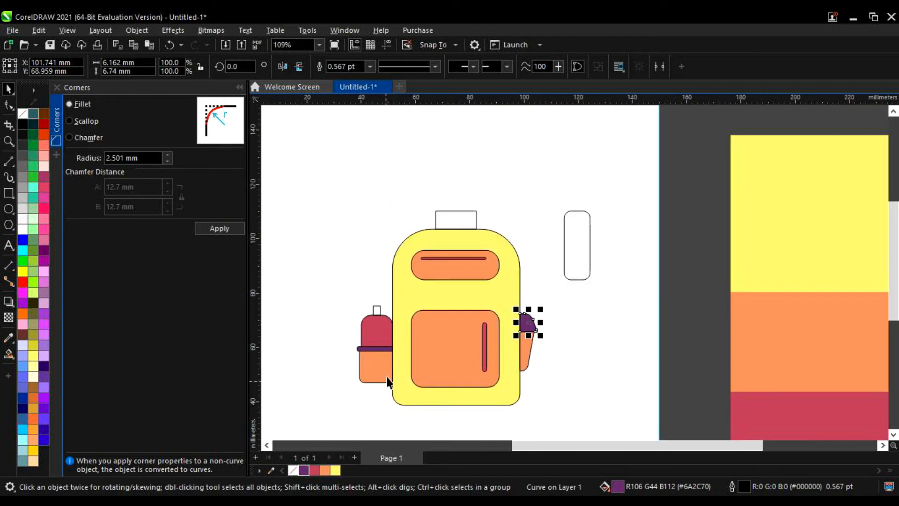
click(603, 211)
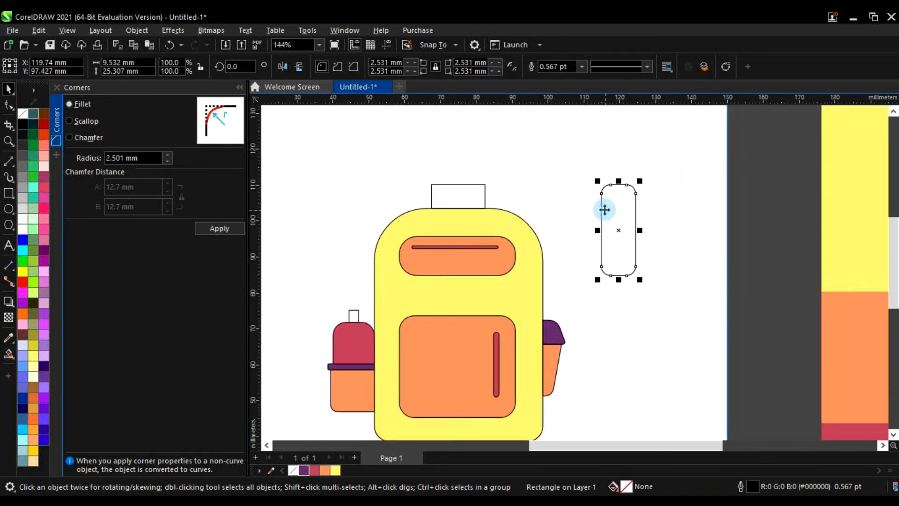
click(303, 470)
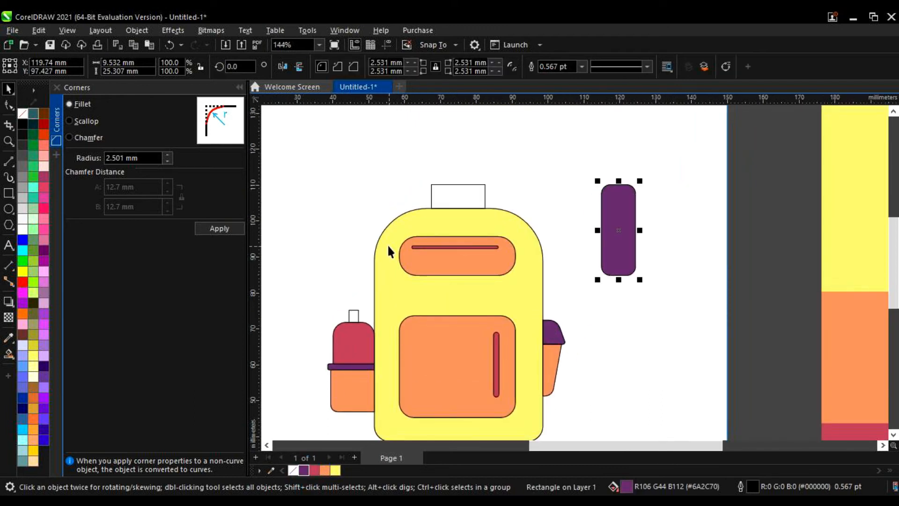
key(Escape)
- Round the two upper corners of the handle rectangle above the backpack to a radius of about 3.3 mm
scroll(447, 180, up, 5)
click(452, 189)
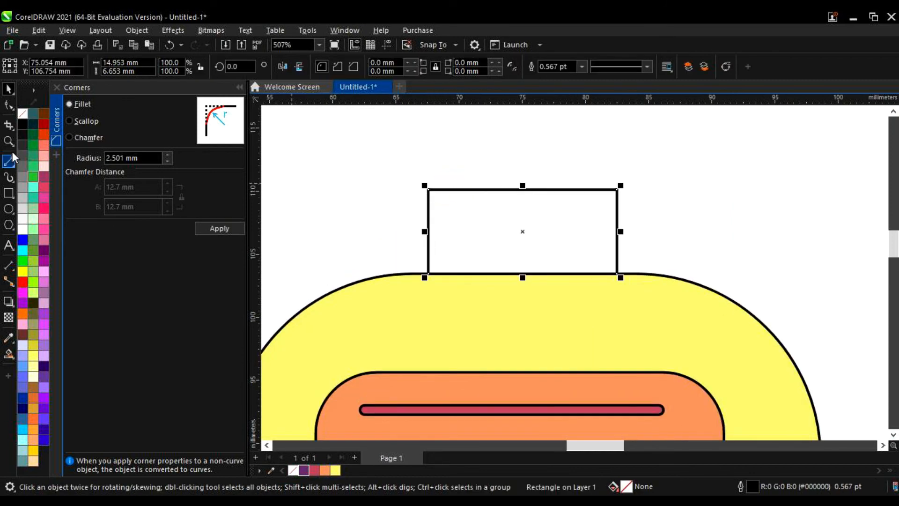
click(8, 104)
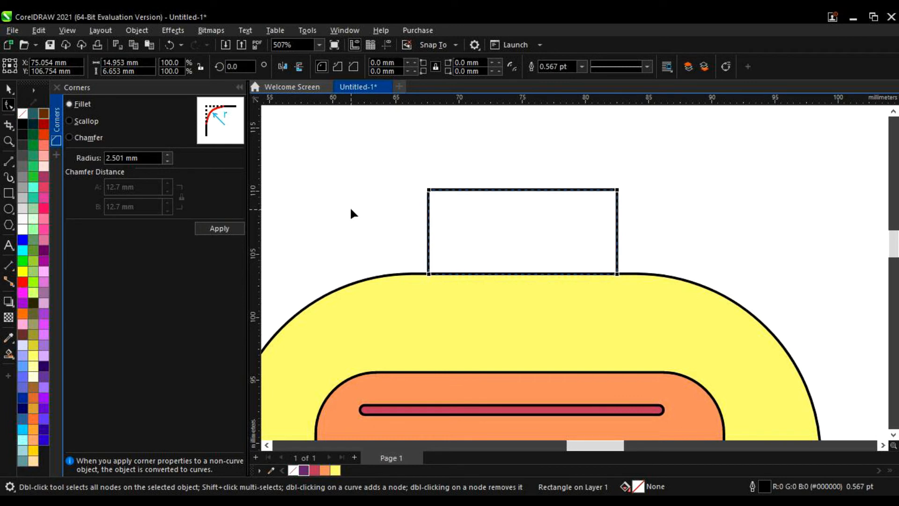
drag(428, 192, 446, 275)
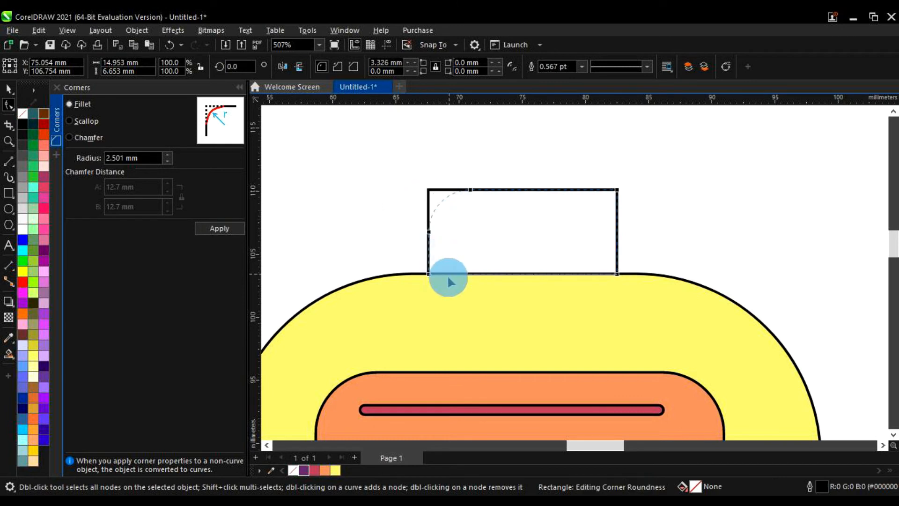
drag(617, 192, 633, 275)
key(space)
scroll(604, 253, down, 1)
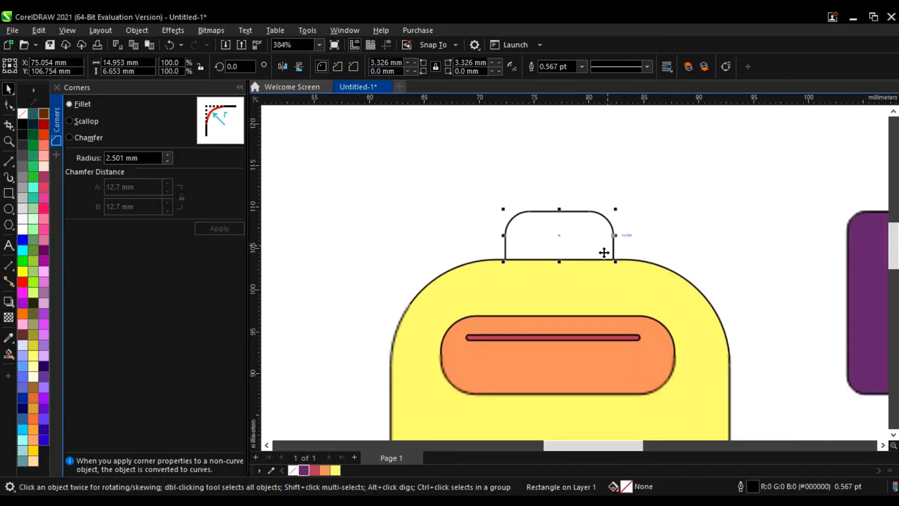
scroll(604, 253, down, 2)
click(570, 246)
scroll(566, 281, down, 7)
scroll(581, 263, up, 5)
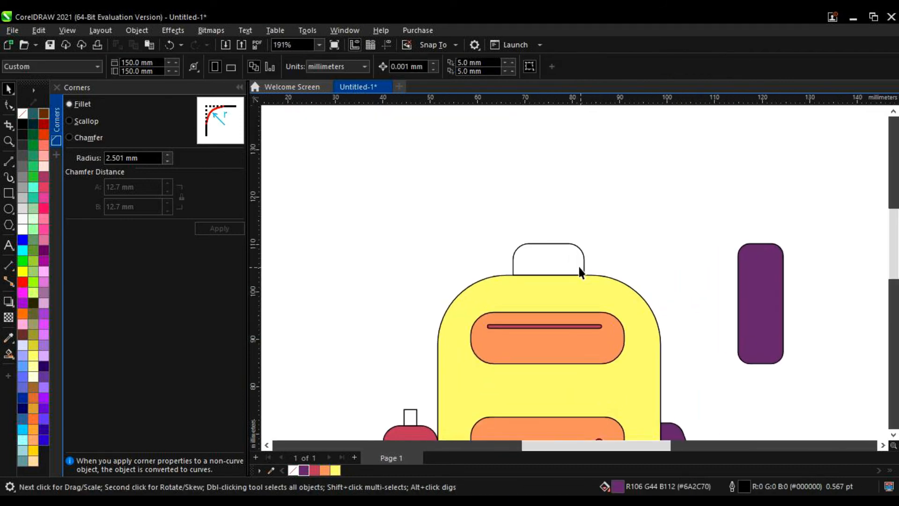
scroll(576, 255, down, 4)
scroll(581, 260, up, 2)
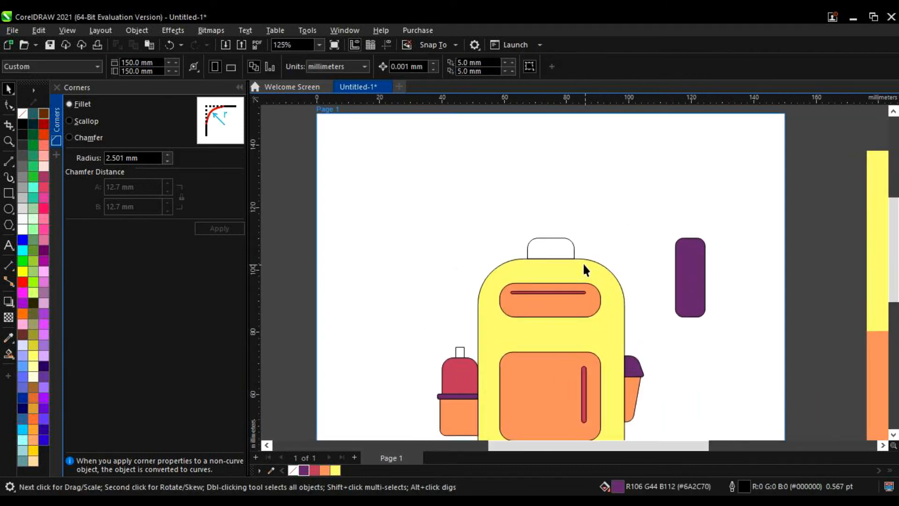
click(569, 239)
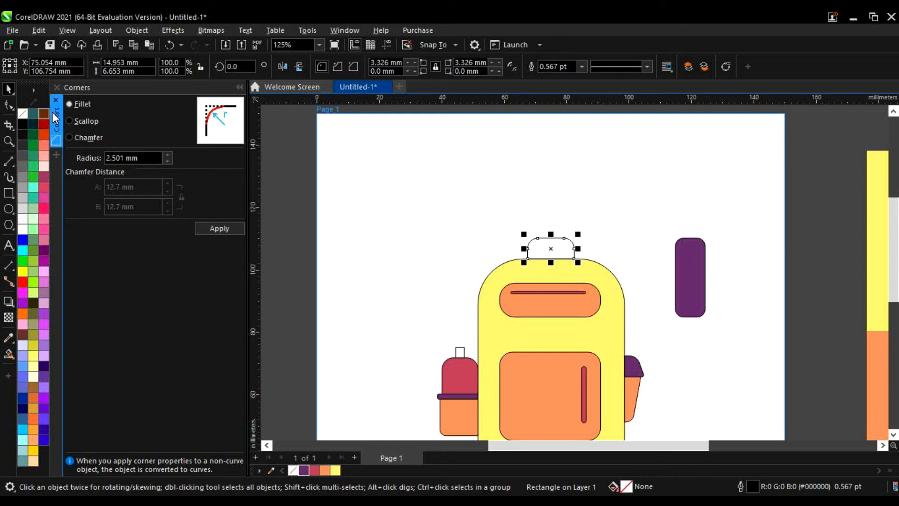
right_click(553, 238)
click(515, 163)
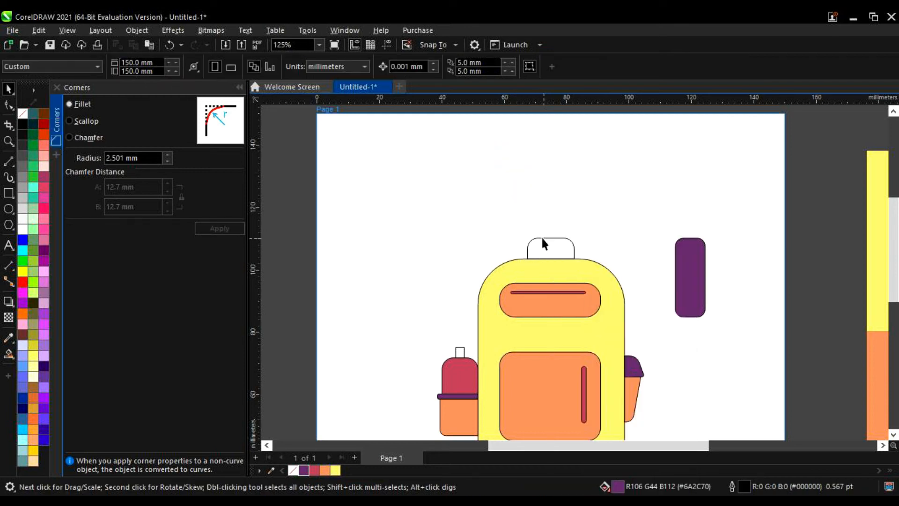
- Open the handle's object properties and set its outline width to 4.0 pt
click(543, 238)
right_click(548, 240)
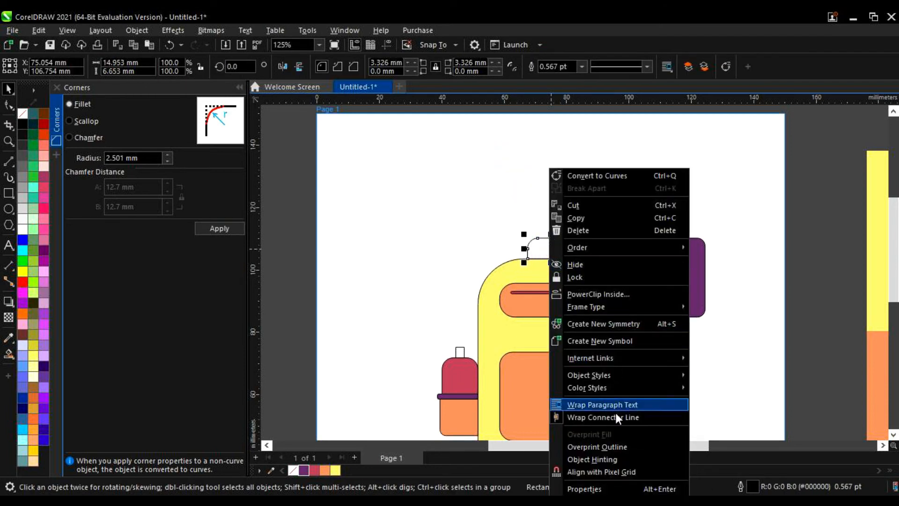
click(617, 490)
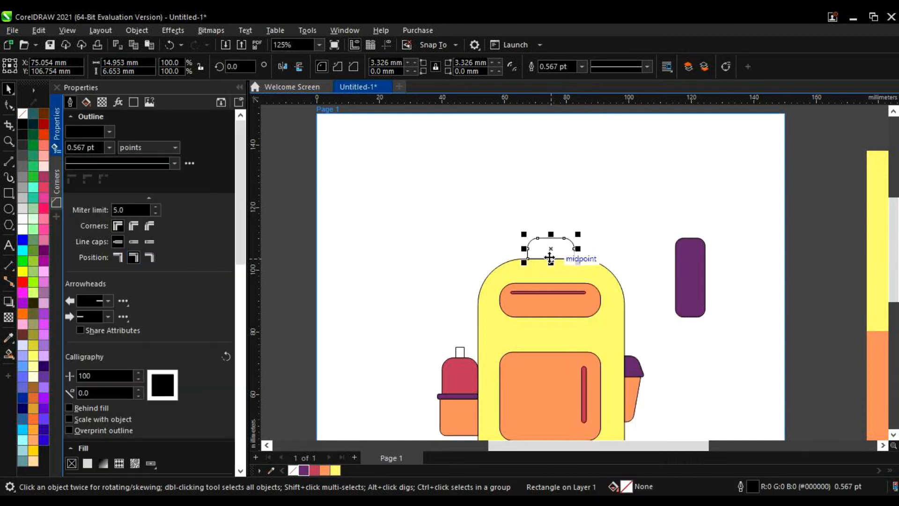
scroll(554, 259, up, 3)
scroll(554, 259, up, 2)
click(109, 147)
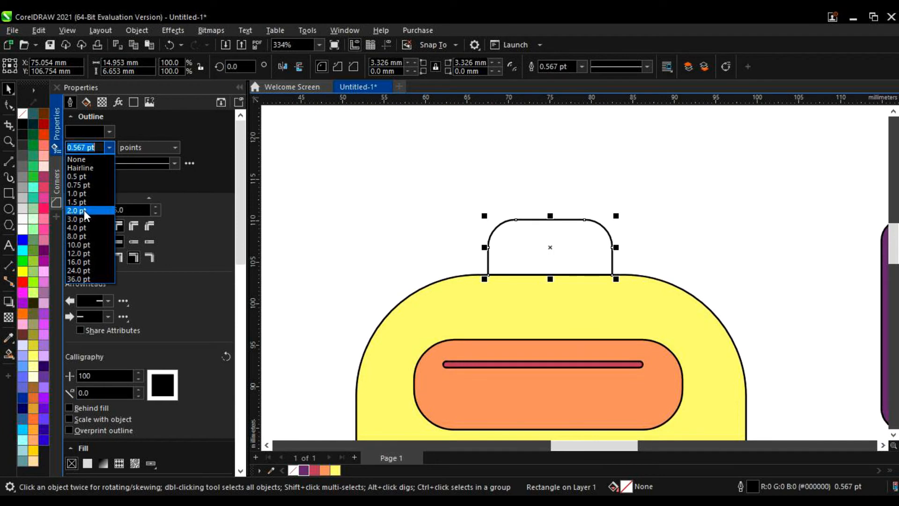
click(89, 224)
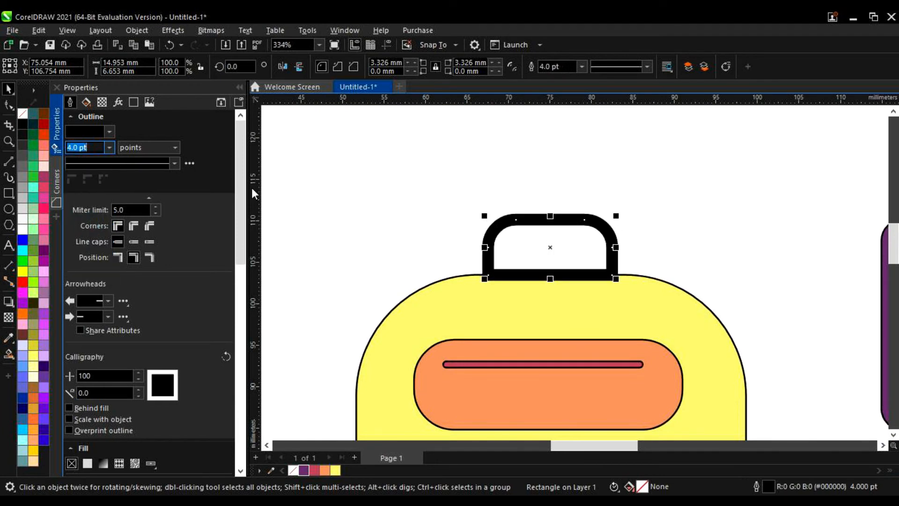
- Place the handle behind the backpack body and stretch its lower edge downward to a height of about 11.6 mm
scroll(464, 230, down, 1)
scroll(475, 240, up, 1)
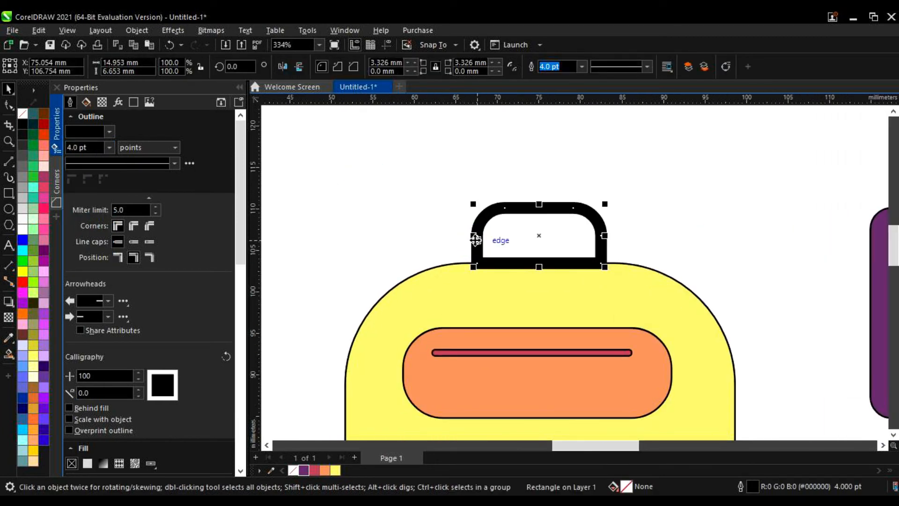
scroll(494, 257, down, 3)
click(510, 289)
drag(511, 289, 511, 312)
scroll(489, 314, down, 3)
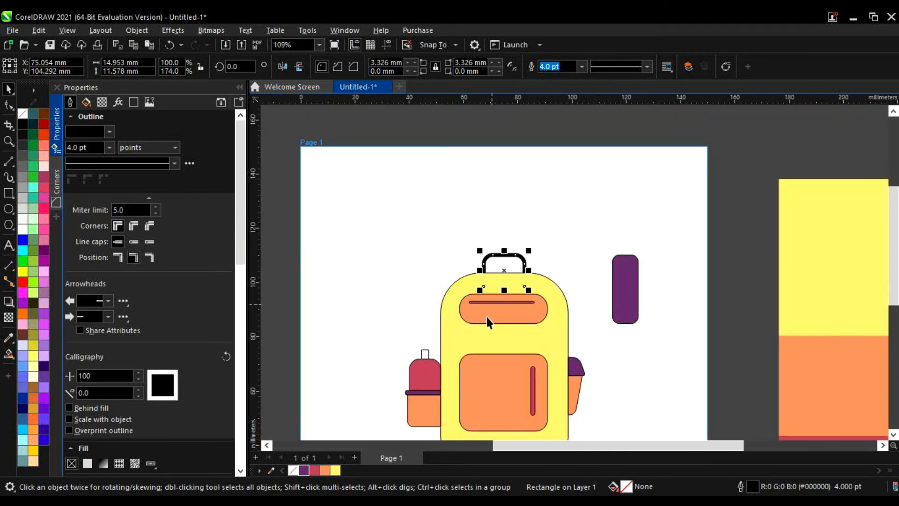
- Colour the handle's outline with the sampled purple (#6A2C70)
right_click(302, 470)
click(365, 265)
scroll(392, 187, down, 2)
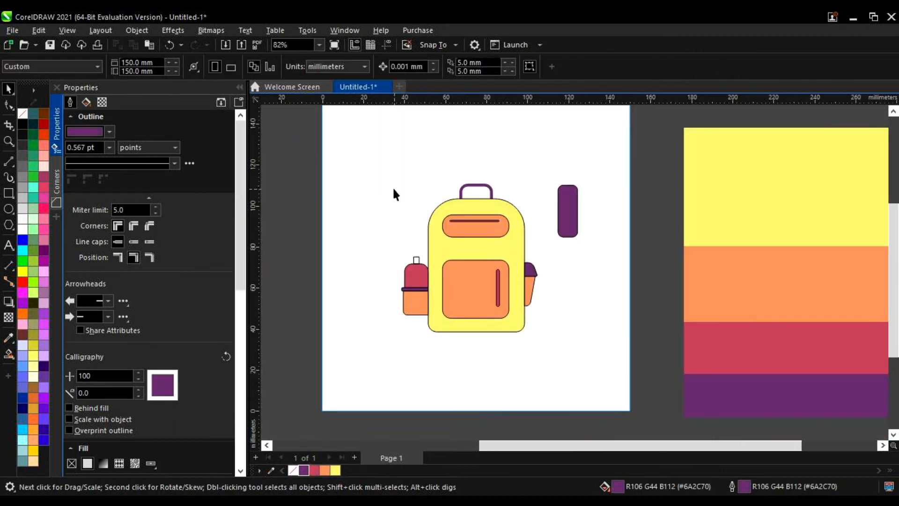
- Remove the outlines from the backpack body, pockets, zippers and bottle together, leaving out the handle and the loose purple rectangle
drag(384, 196, 550, 370)
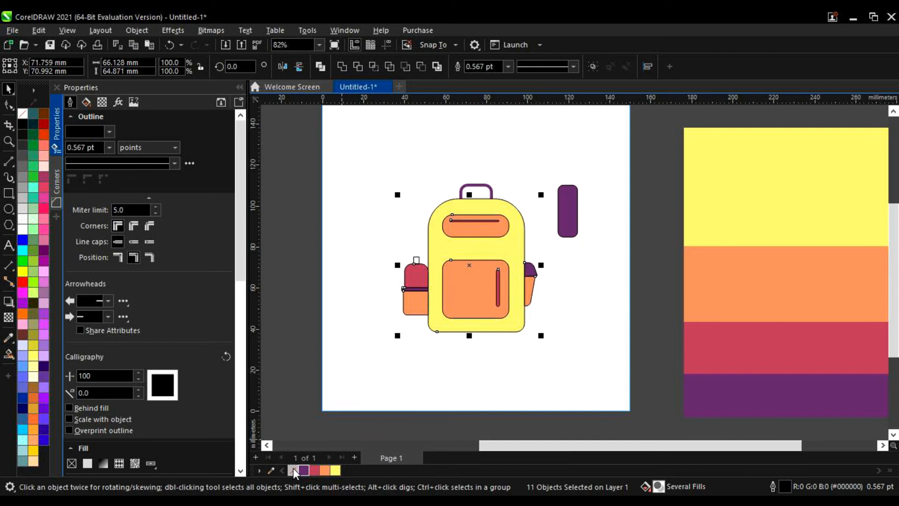
right_click(293, 469)
click(408, 228)
key(F4)
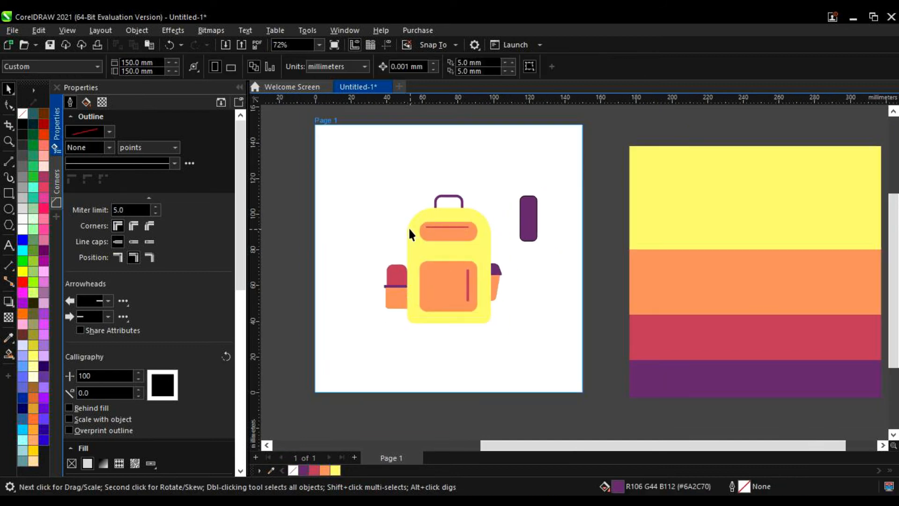
- Move the loose purple rectangle onto the backpack's upper right shoulder and shorten it to about 22 mm tall
scroll(527, 219, up, 3)
drag(534, 249, 427, 230)
click(428, 170)
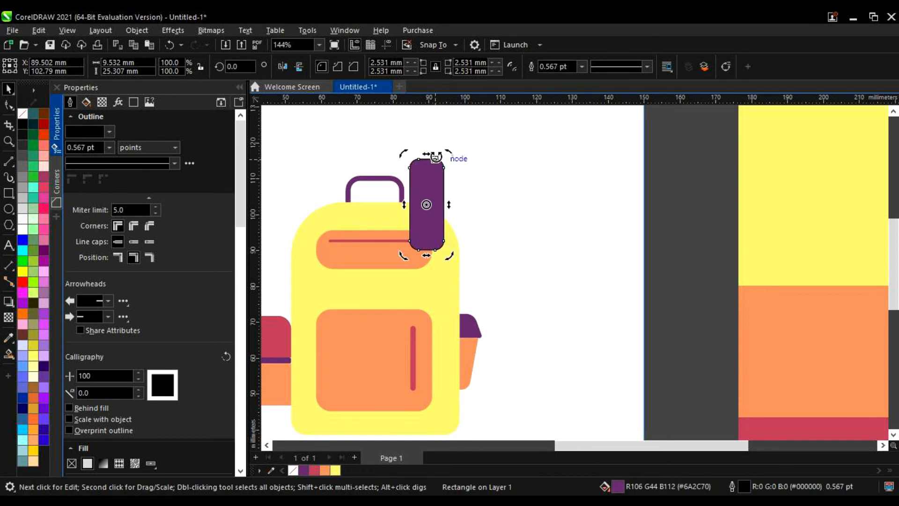
click(425, 188)
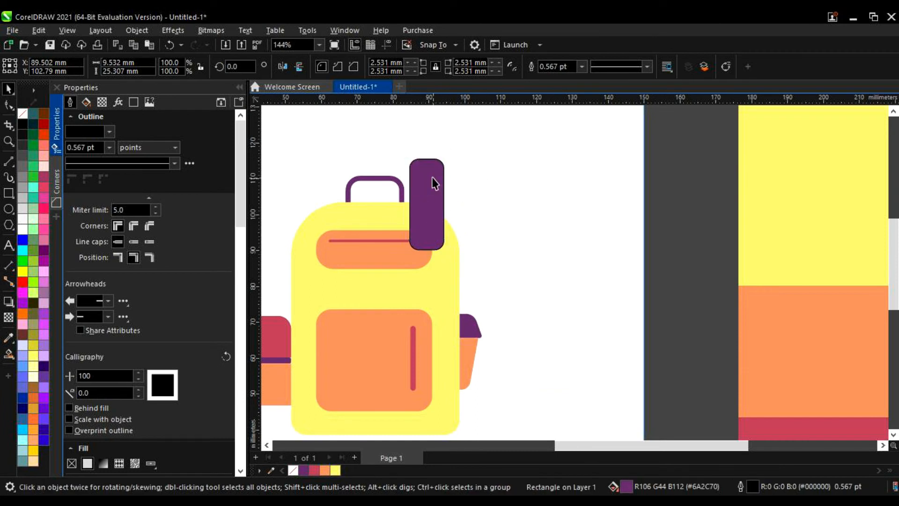
click(431, 181)
drag(450, 154, 428, 171)
click(469, 168)
key(ctrl+z)
click(427, 185)
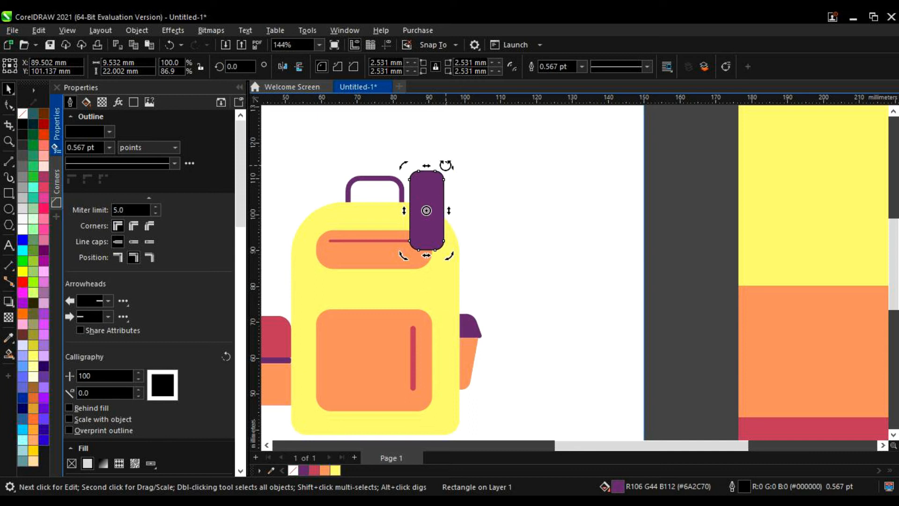
- Reposition the purple rectangle slightly on the backpack's right shoulder and tilt it clockwise to a rotation of about 334°
click(427, 190)
drag(427, 191, 538, 196)
drag(541, 244, 425, 227)
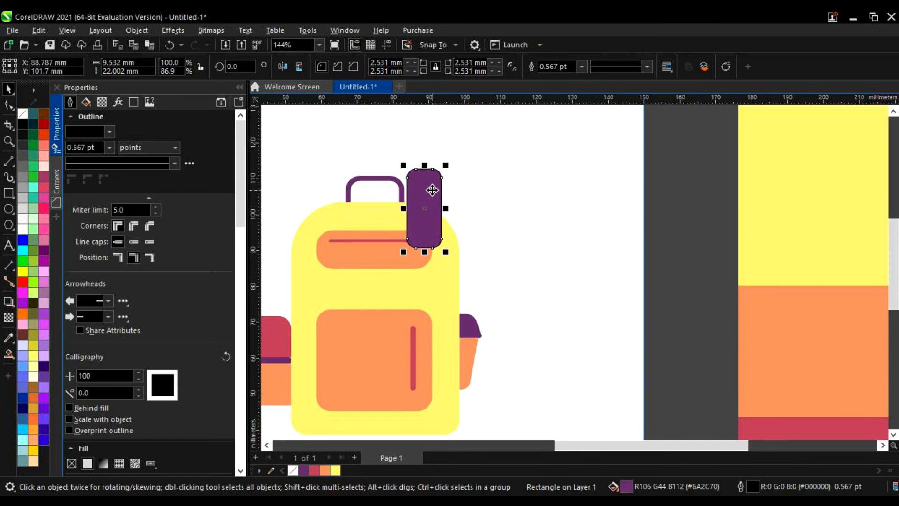
click(432, 190)
drag(447, 163, 468, 176)
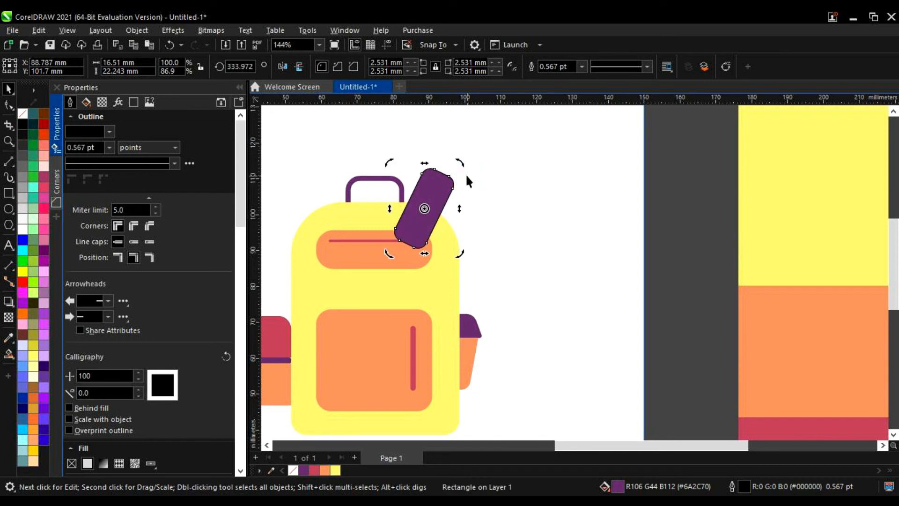
key(Escape)
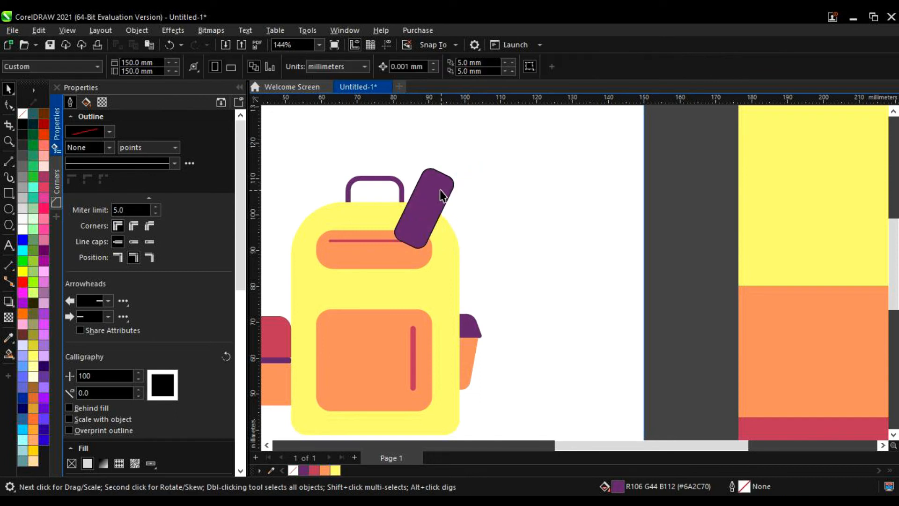
- Send the tilted purple rectangle to the back of the page and lower it until only its upper end shows above the backpack
click(439, 190)
right_click(440, 190)
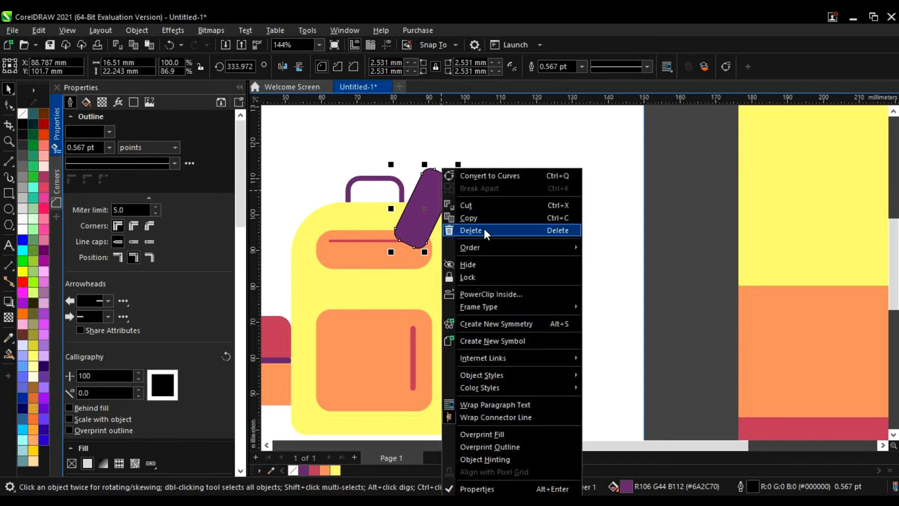
mouse_move(535, 245)
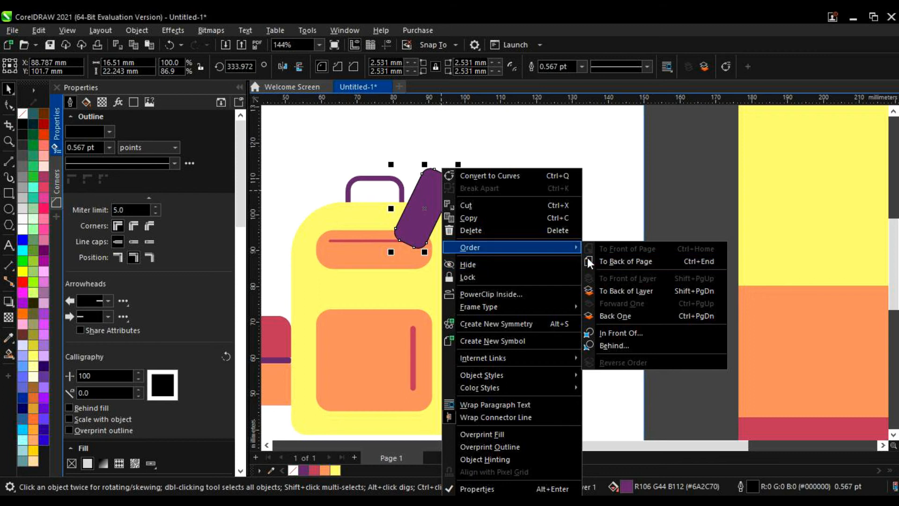
click(603, 261)
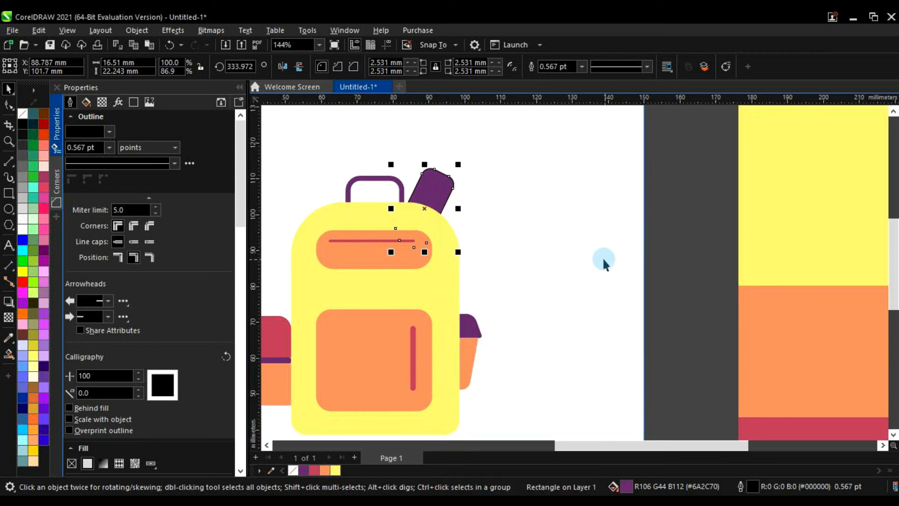
scroll(415, 176, up, 1)
drag(453, 206, 444, 217)
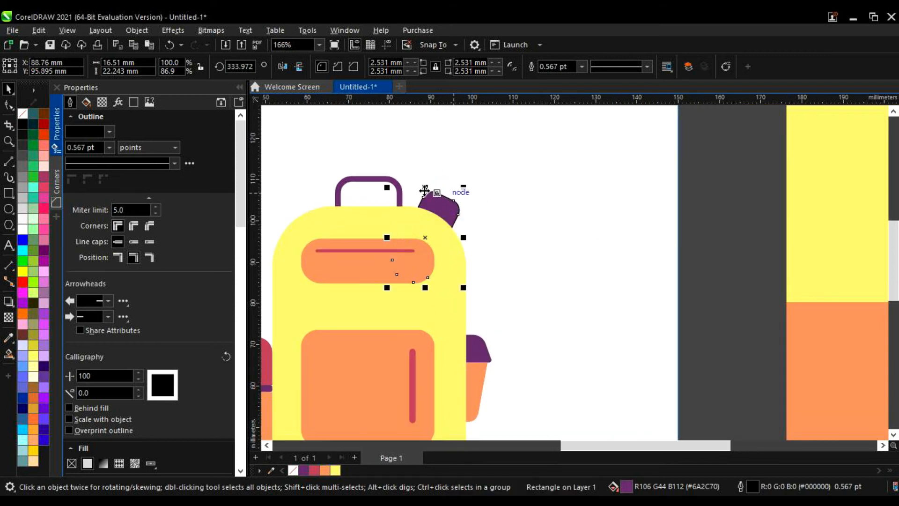
- Remove the outline from the tilted purple rectangle and place a horizontally mirrored copy at the backpack's upper left shoulder
right_click(294, 469)
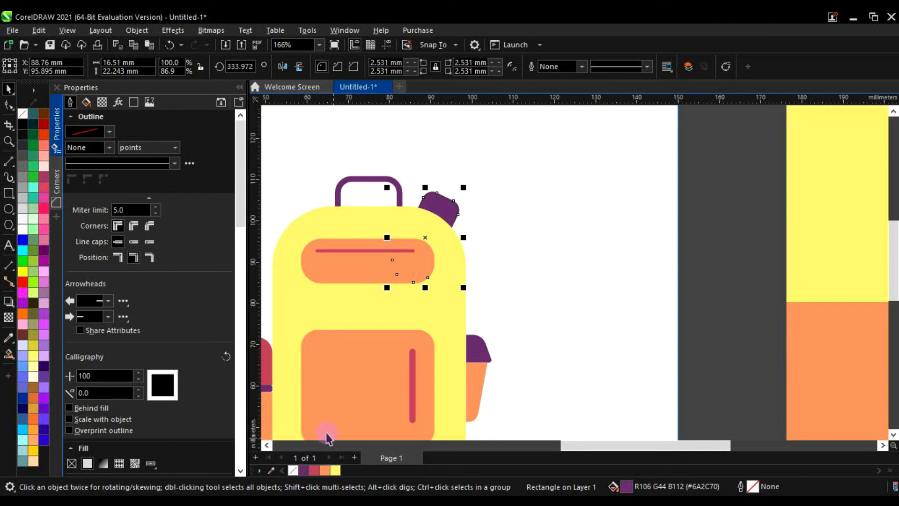
scroll(526, 177, down, 3)
scroll(477, 197, up, 3)
drag(477, 197, 436, 168)
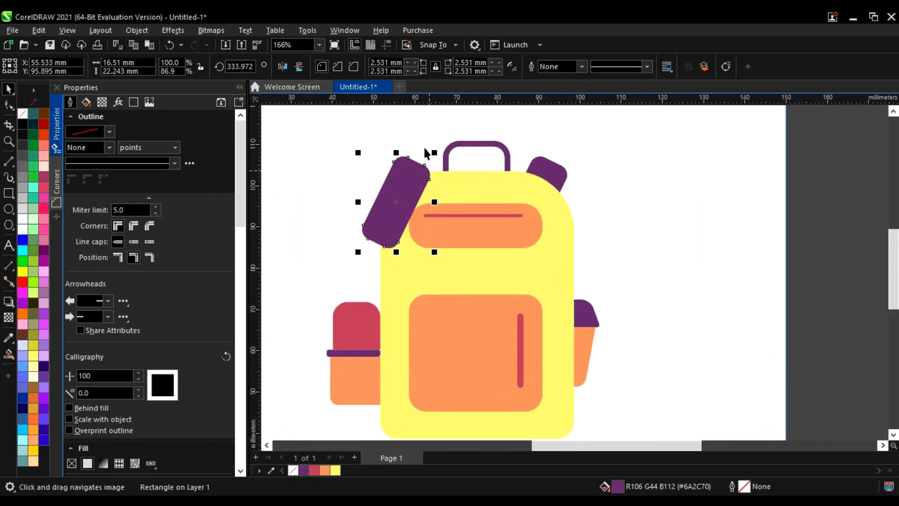
click(283, 66)
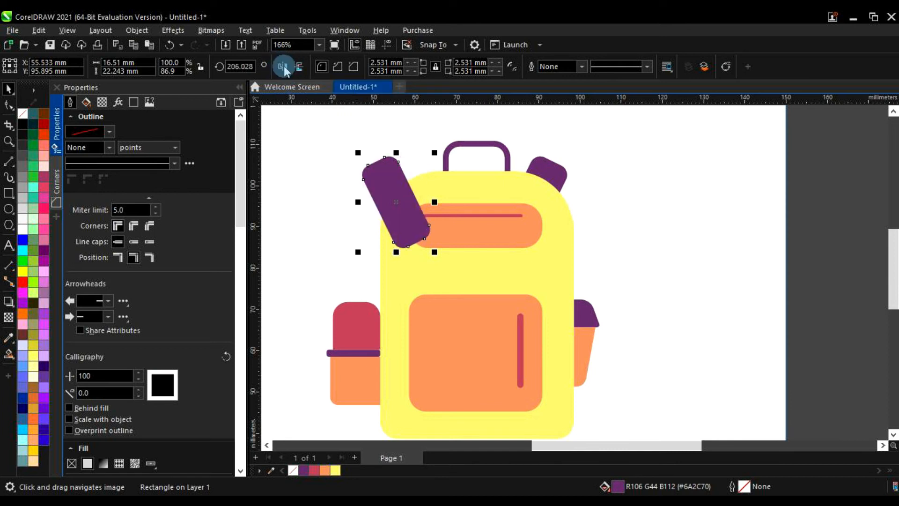
- Send the mirrored purple rectangle to the back of the page and shift it right, tucking it behind the backpack's left shoulder
right_click(381, 178)
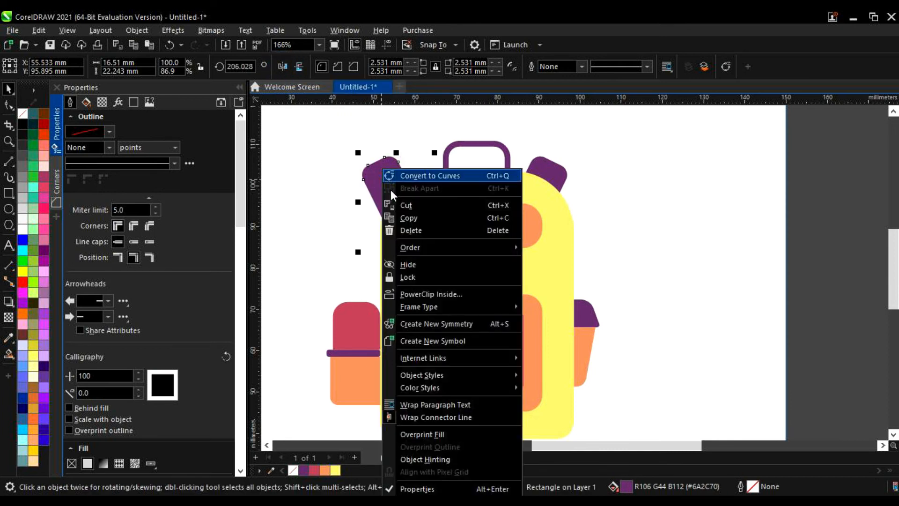
mouse_move(511, 247)
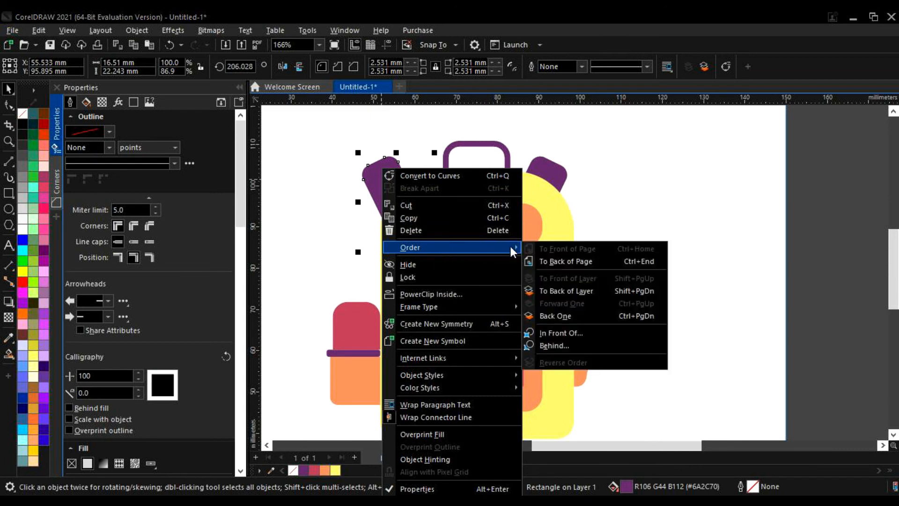
click(580, 261)
drag(387, 178, 410, 178)
click(375, 130)
- Create a page-sized background rectangle of 150 × 150 mm behind the backpack
scroll(366, 207, down, 3)
scroll(396, 201, down, 2)
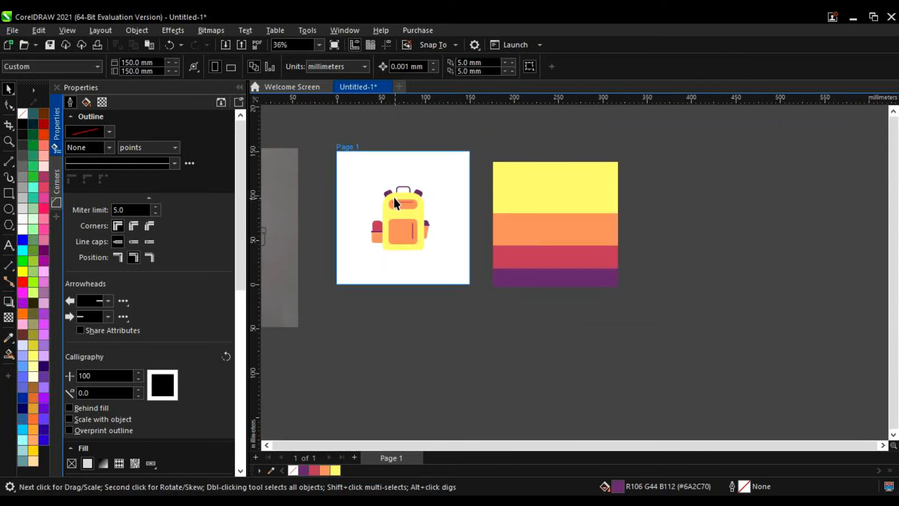
scroll(368, 152, up, 3)
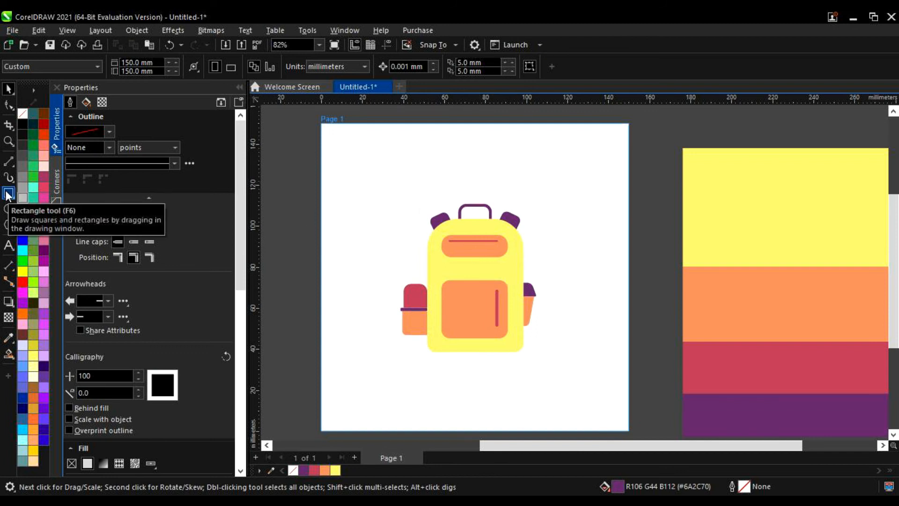
double_click(8, 193)
scroll(487, 322, down, 1)
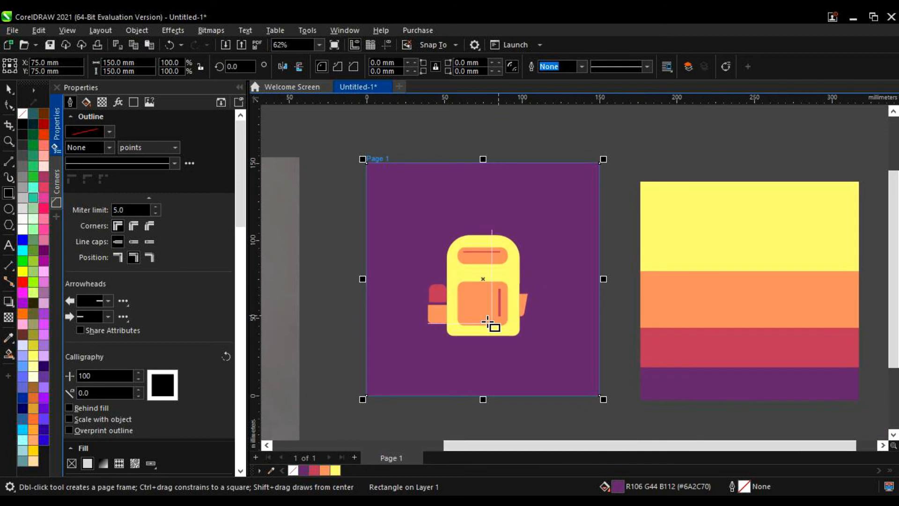
- Fill the background rectangle with the palette's red, then with its dark maroon shade (#692347)
click(310, 471)
click(307, 470)
click(318, 471)
click(319, 471)
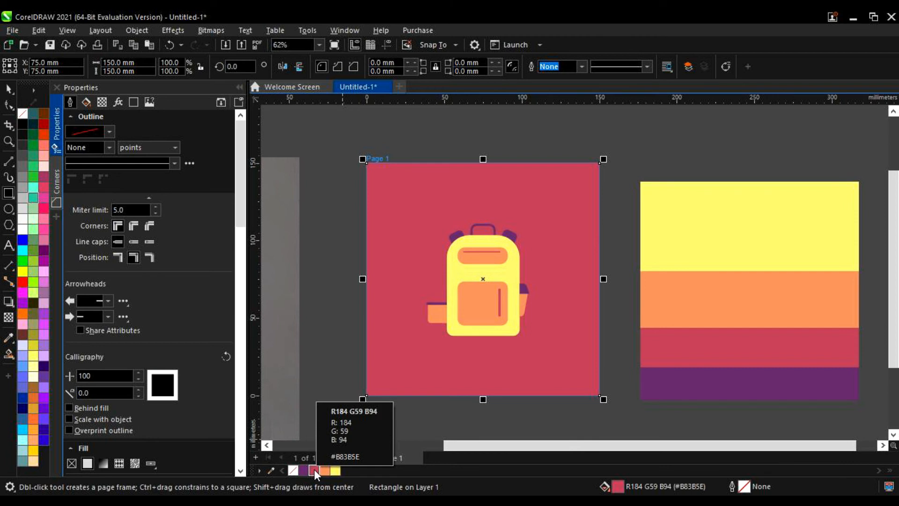
click(314, 469)
click(313, 469)
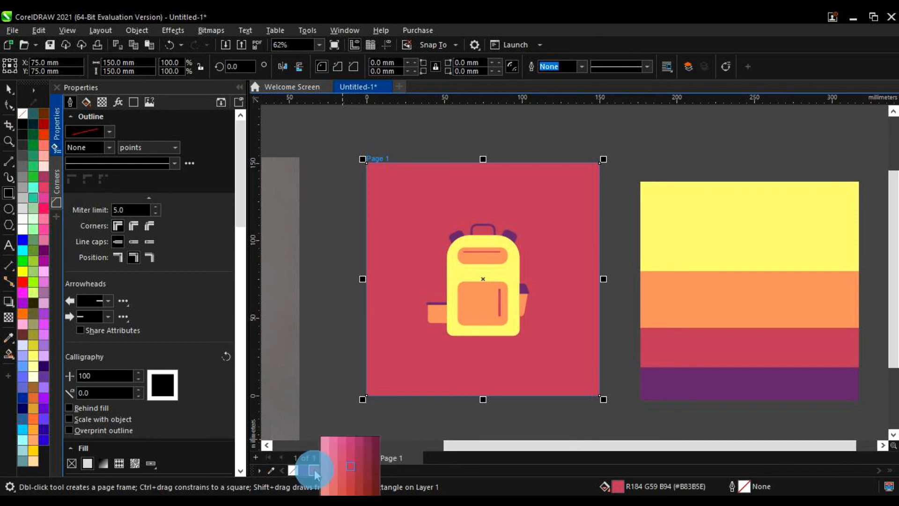
drag(315, 473, 374, 442)
- Fill the small unfilled rectangle above the side bottle's red top with the palette's orange
scroll(335, 298, down, 1)
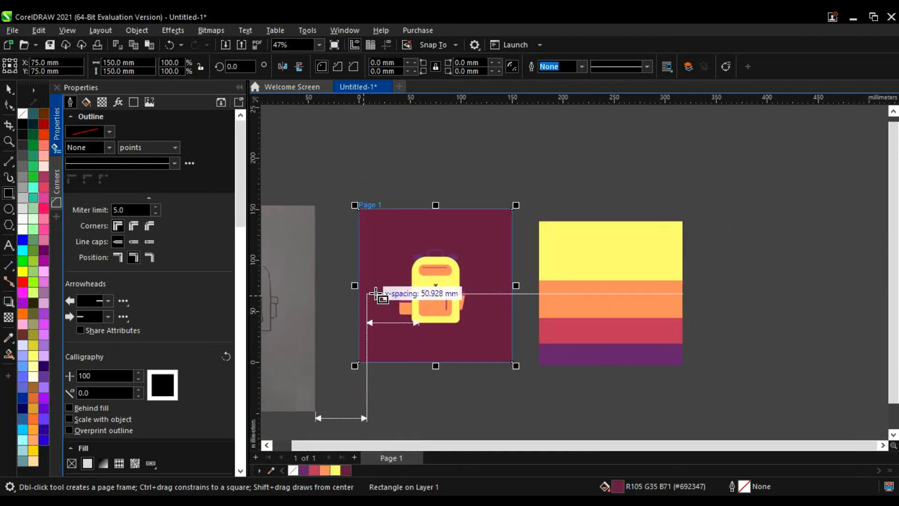
scroll(360, 281, up, 2)
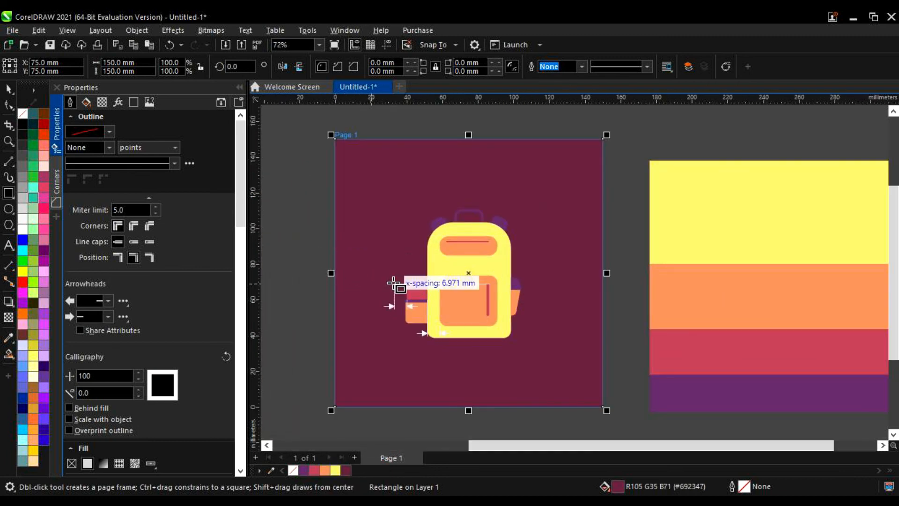
scroll(394, 282, up, 3)
key(space)
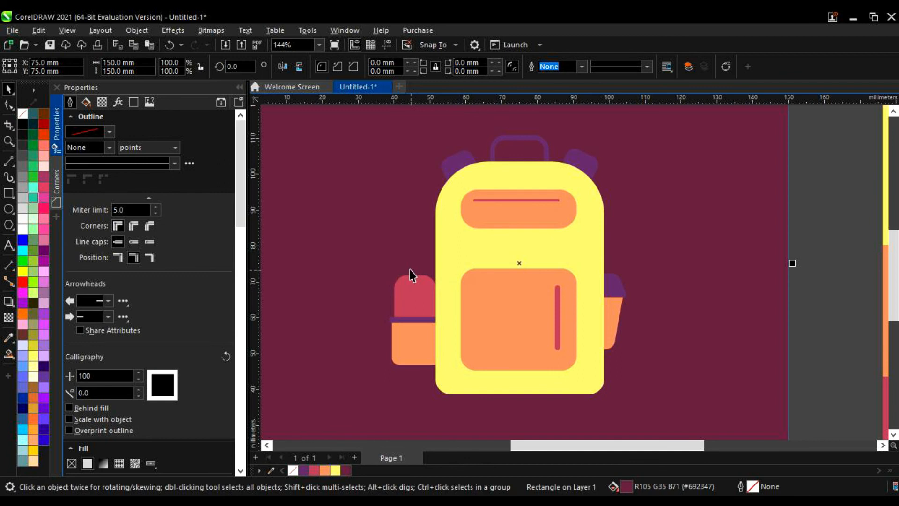
drag(410, 276, 420, 263)
scroll(416, 268, up, 3)
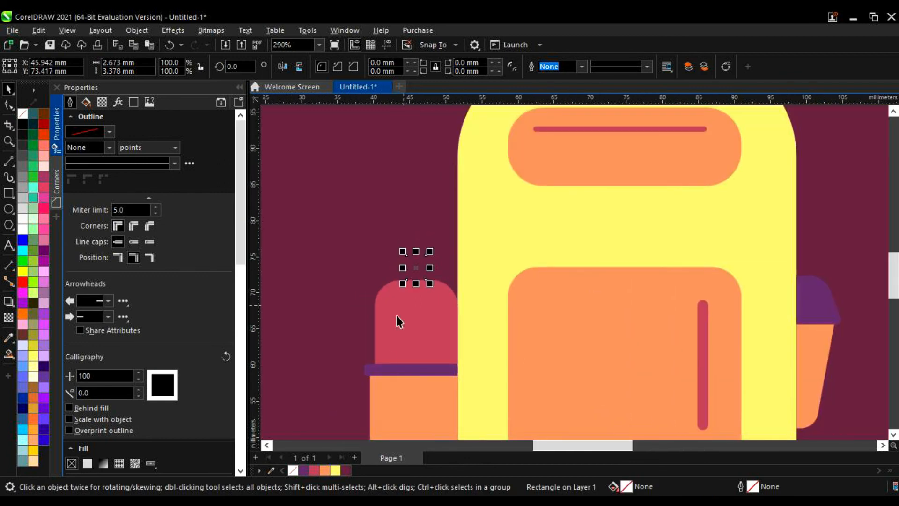
click(326, 469)
scroll(434, 265, down, 2)
scroll(434, 265, up, 7)
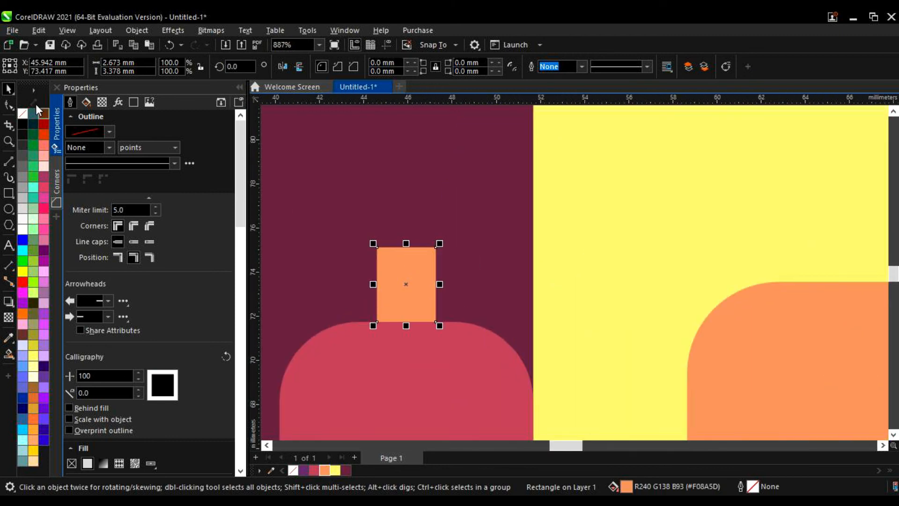
- Fully round the small orange rectangle's corners and extend it down over the bottle's red top to about 5.7 mm tall
click(14, 110)
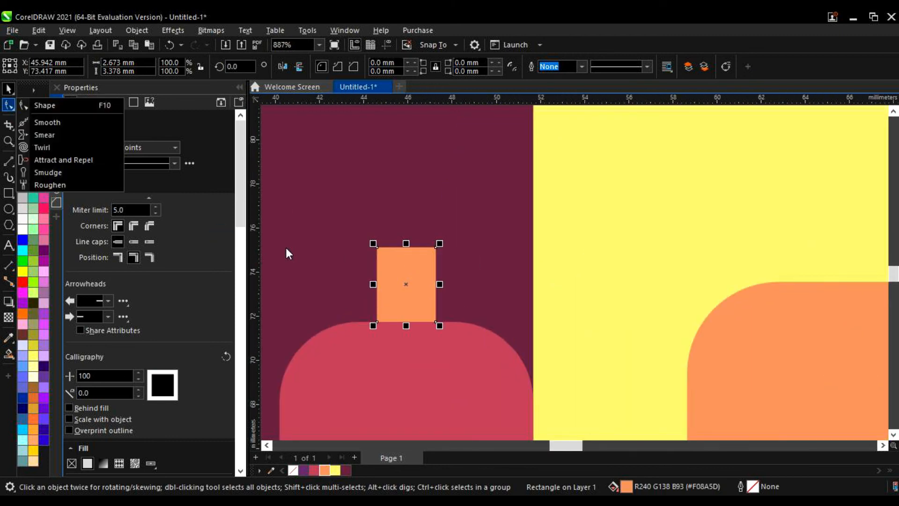
click(63, 106)
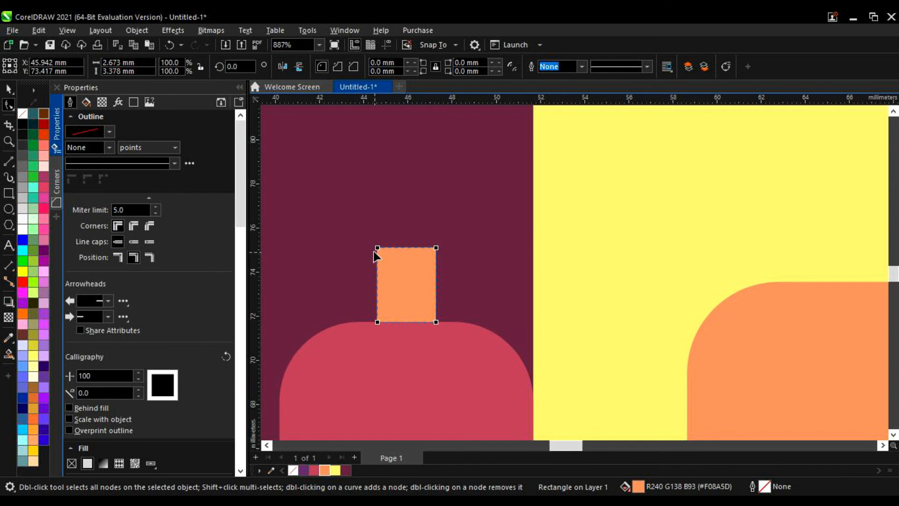
drag(377, 248, 411, 373)
key(space)
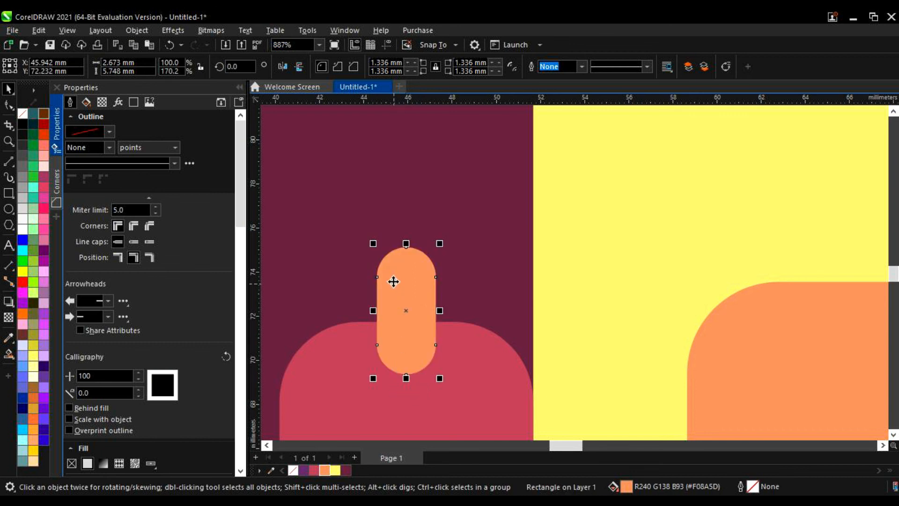
- Order the small orange rounded shape behind the bottle's red top
scroll(396, 281, down, 4)
scroll(400, 293, up, 2)
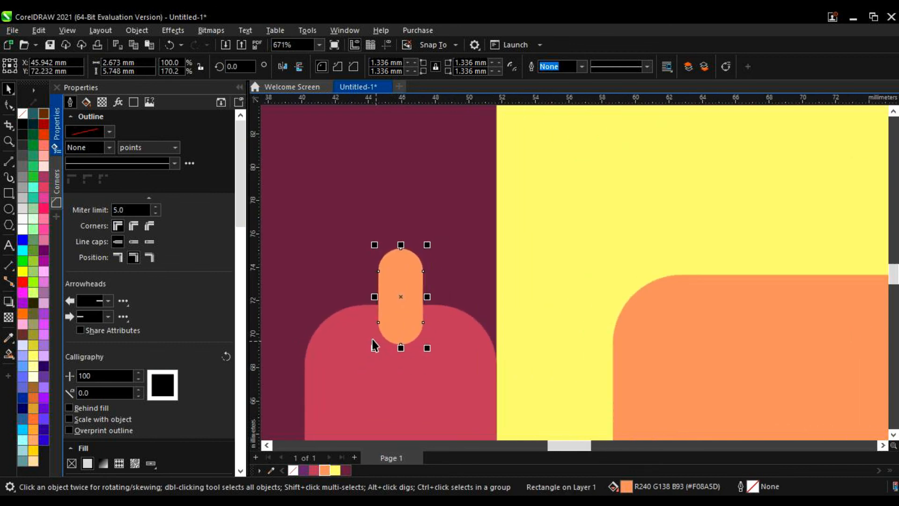
click(393, 272)
right_click(393, 272)
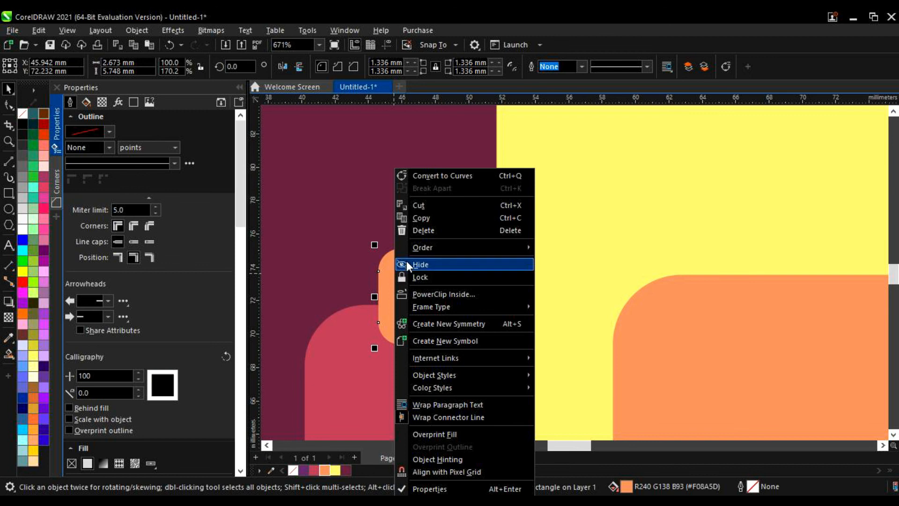
mouse_move(426, 247)
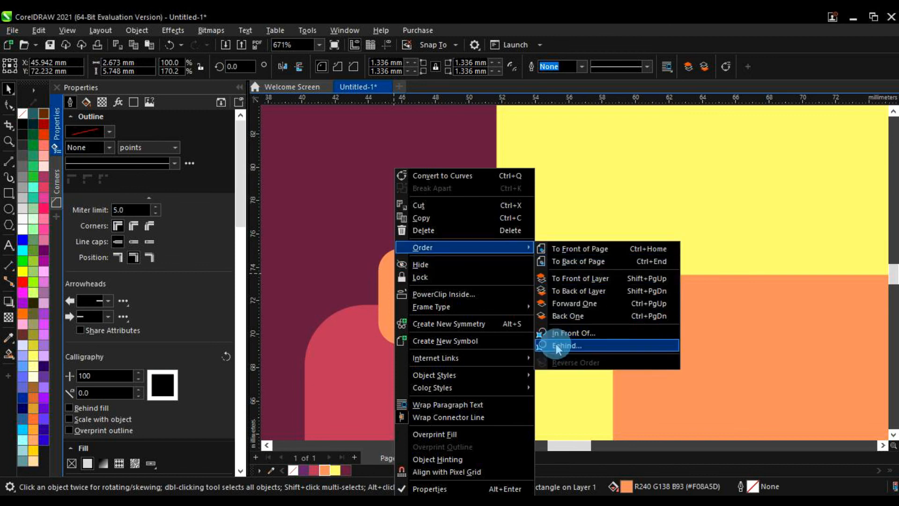
click(556, 345)
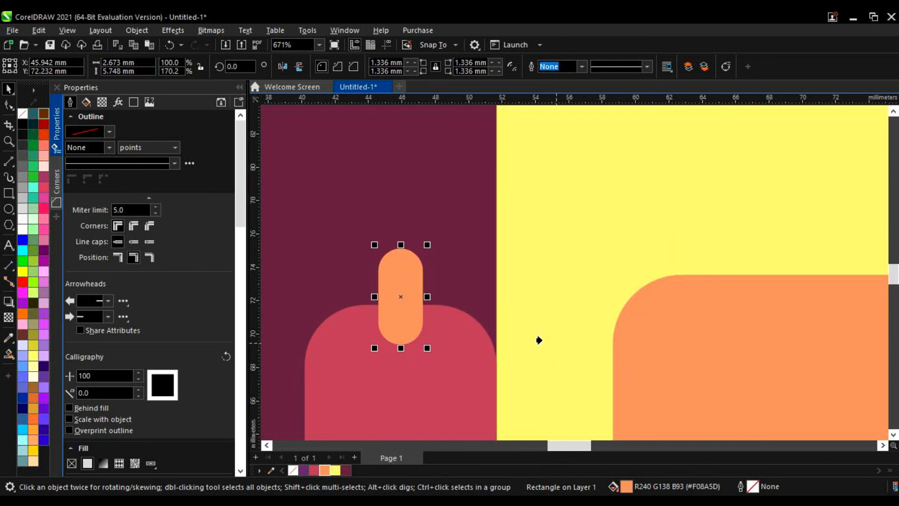
click(343, 347)
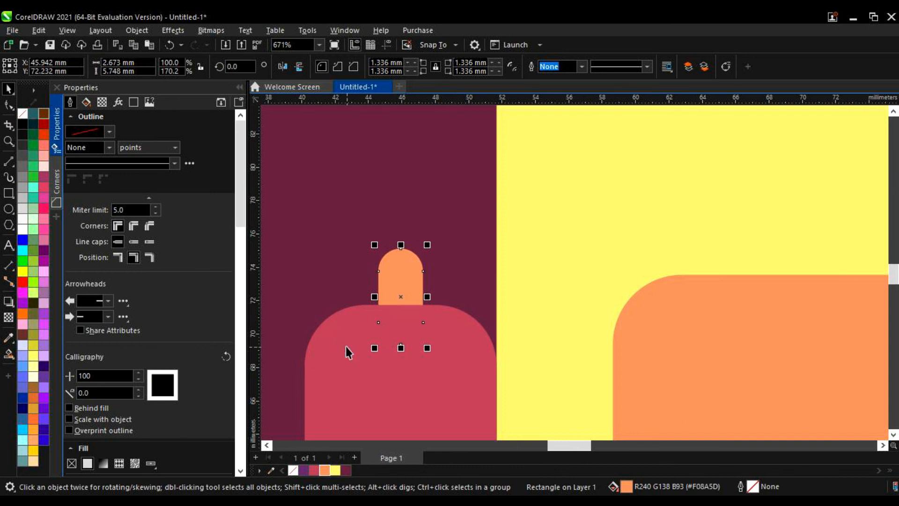
- Recolour the background rectangle with a bright orange (#F69816), then replace it with a lighter shade of the palette's orange
scroll(402, 321, down, 5)
scroll(442, 296, down, 1)
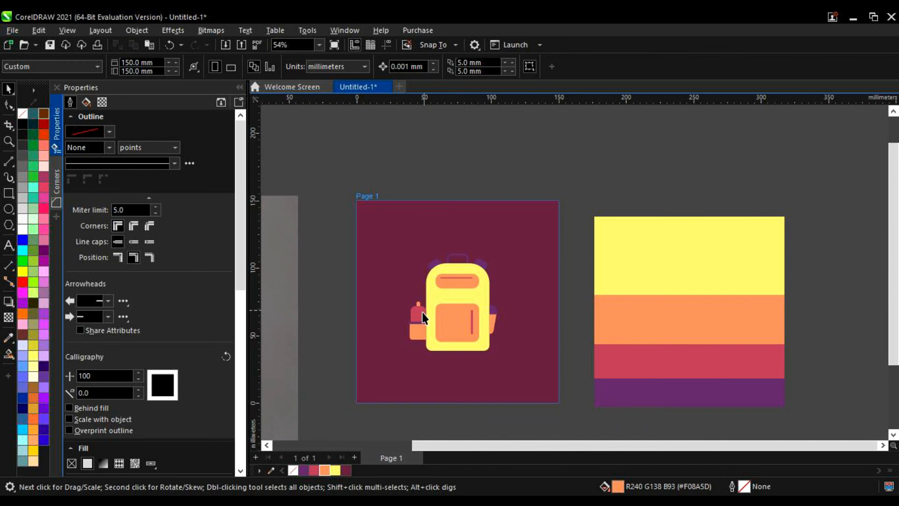
scroll(457, 269, up, 2)
scroll(443, 215, down, 1)
scroll(446, 224, down, 1)
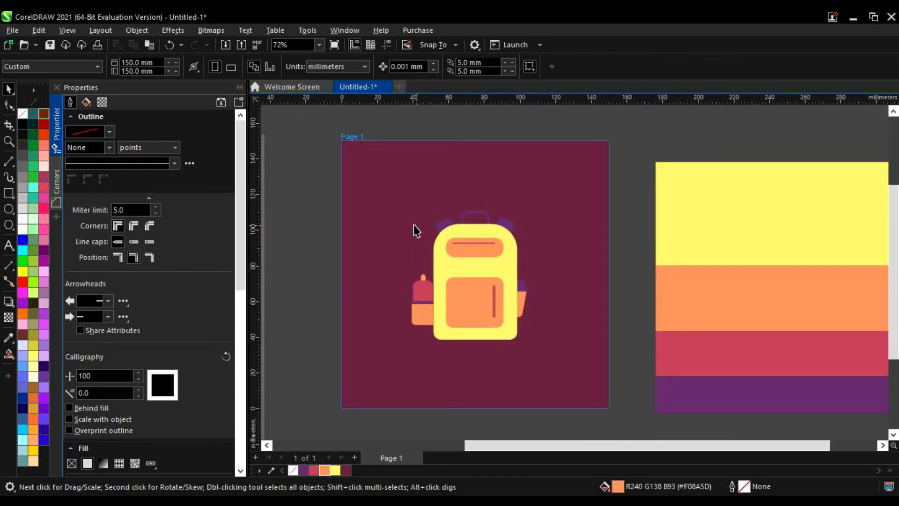
scroll(395, 223, up, 1)
click(393, 218)
scroll(393, 218, down, 1)
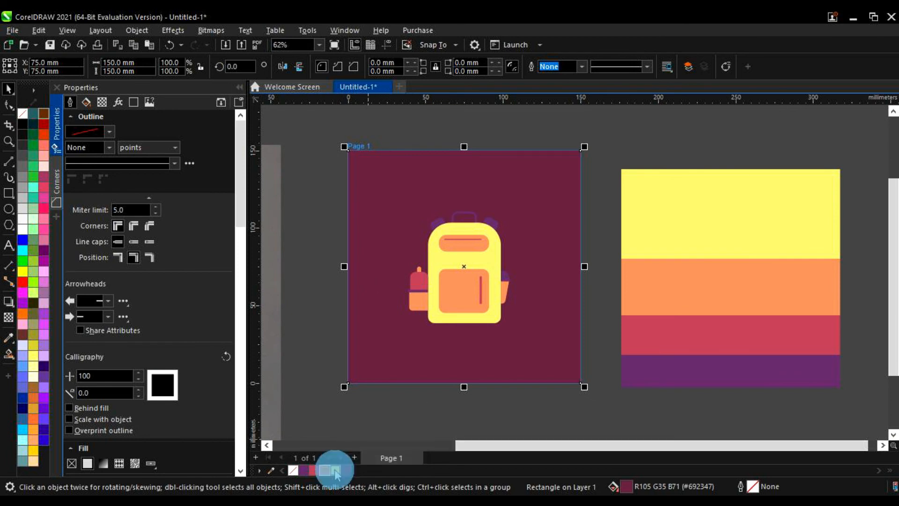
click(334, 469)
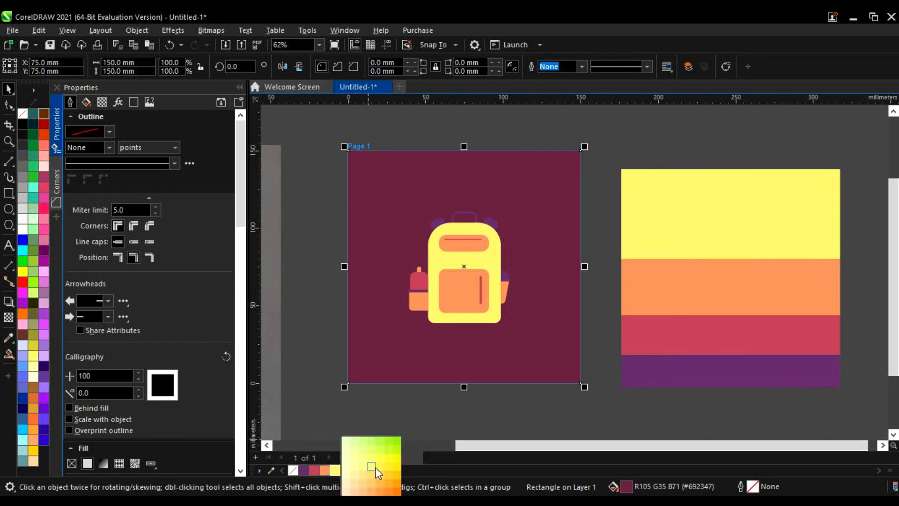
click(395, 482)
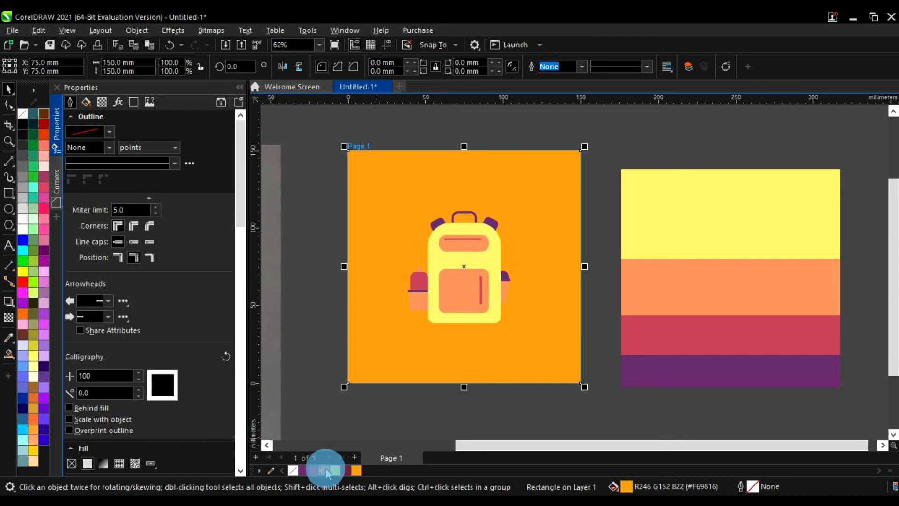
click(326, 471)
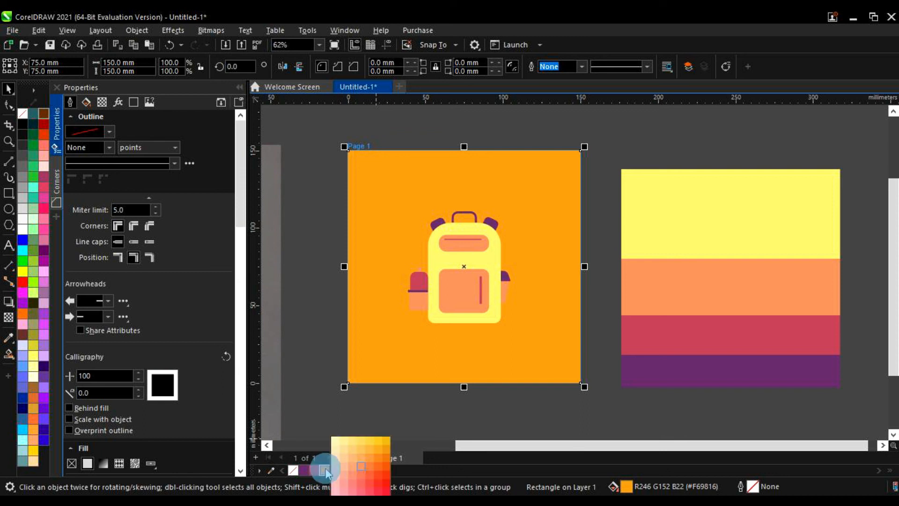
click(358, 451)
- Move the colour palette image farther right of the page, to an X position of about 388 mm
click(327, 384)
scroll(398, 340, down, 2)
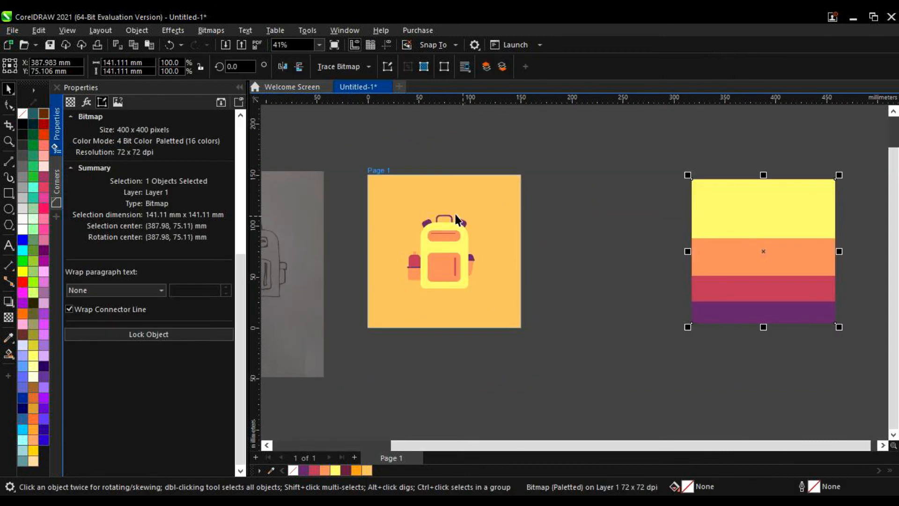
scroll(458, 220, up, 1)
scroll(482, 185, down, 1)
- Duplicate the whole illustration with its background to the right of the page, centred at about X 242 mm
drag(568, 146, 341, 369)
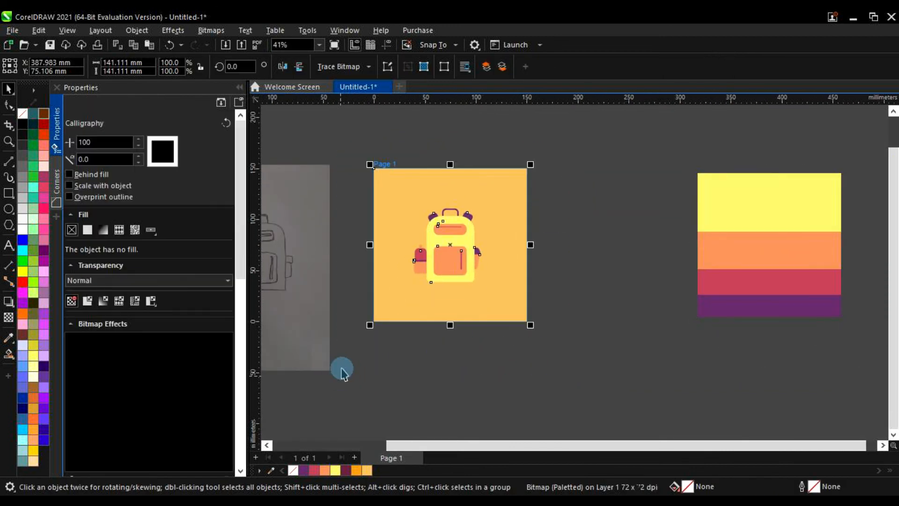
drag(548, 153, 344, 361)
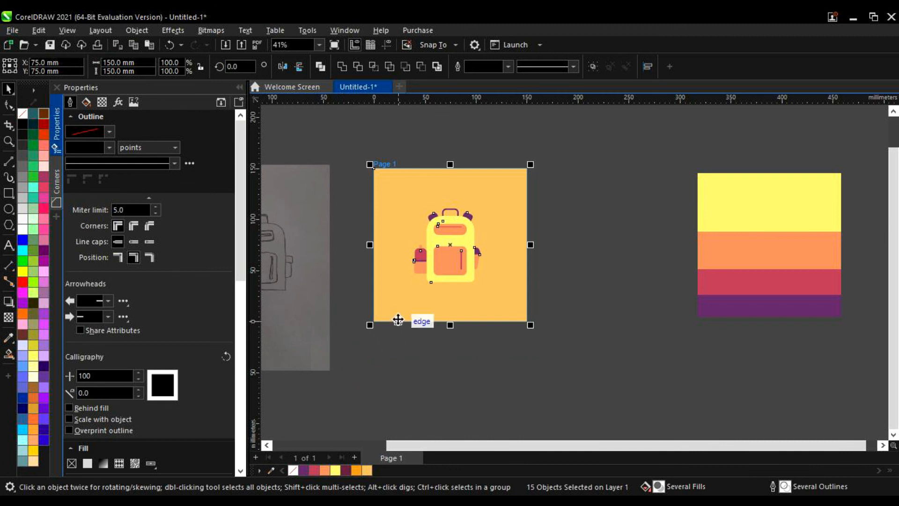
drag(380, 313, 545, 310)
- Give the copied backpack's body, pockets, zippers, shoulder pieces and side items a purple outline, leaving out the handle and background
scroll(658, 231, up, 3)
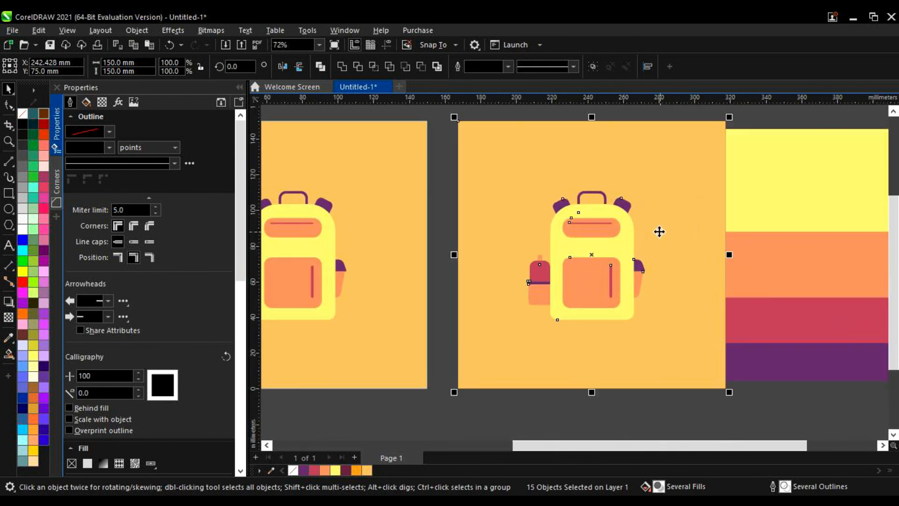
drag(697, 415, 514, 200)
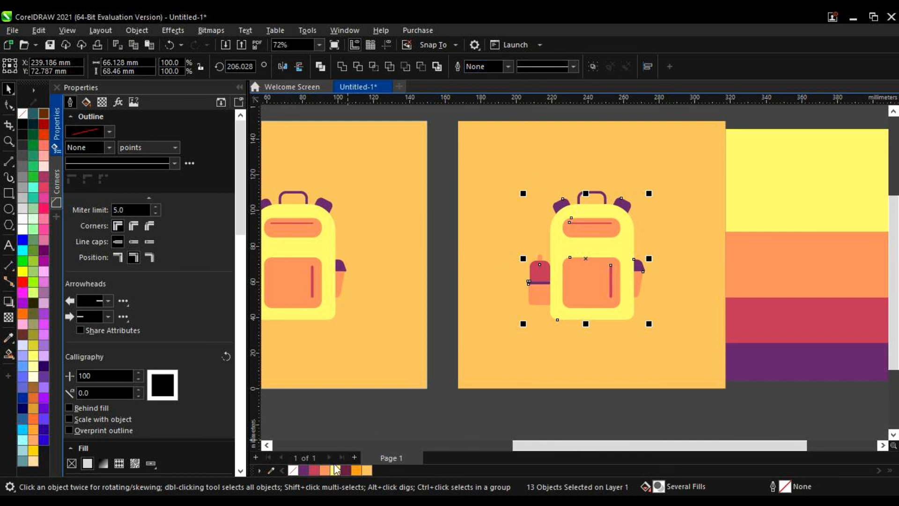
right_click(306, 470)
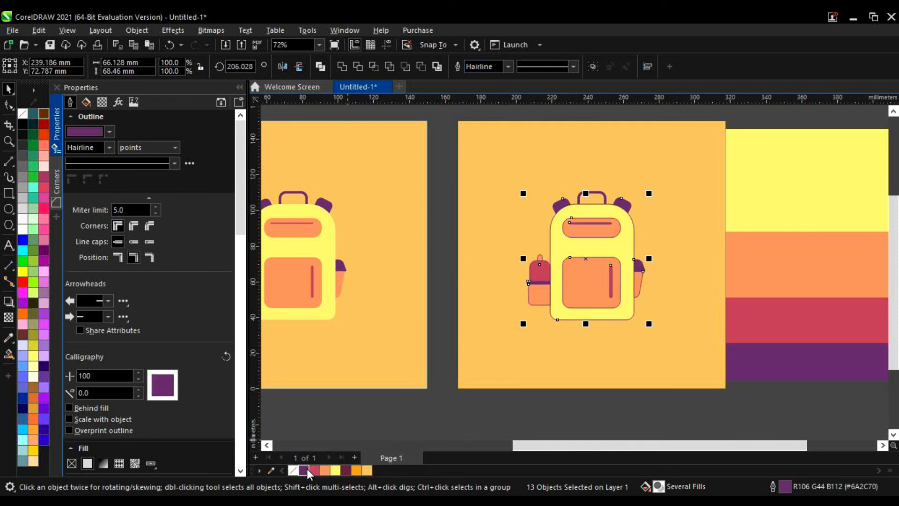
- Try thicker purple outlines on the copied backpack's selected parts, first 1.5 pt and then 2.0 pt
scroll(596, 253, up, 1)
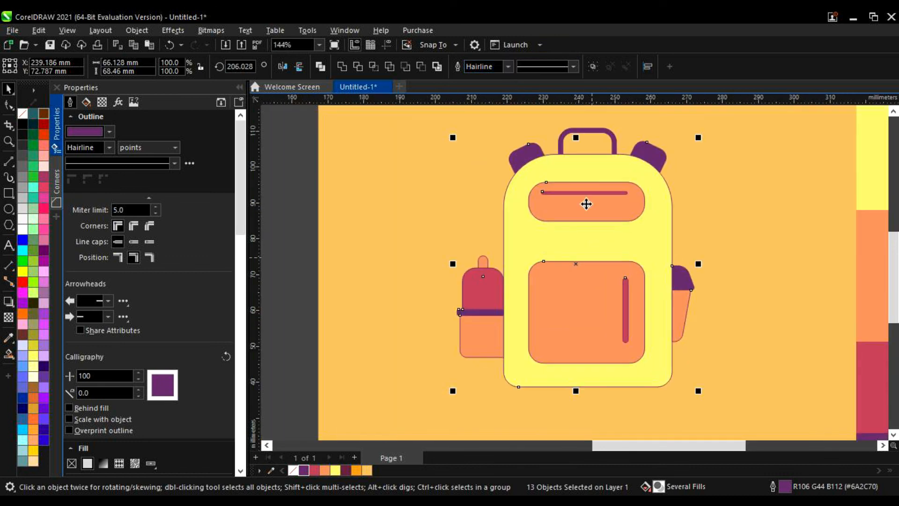
click(508, 66)
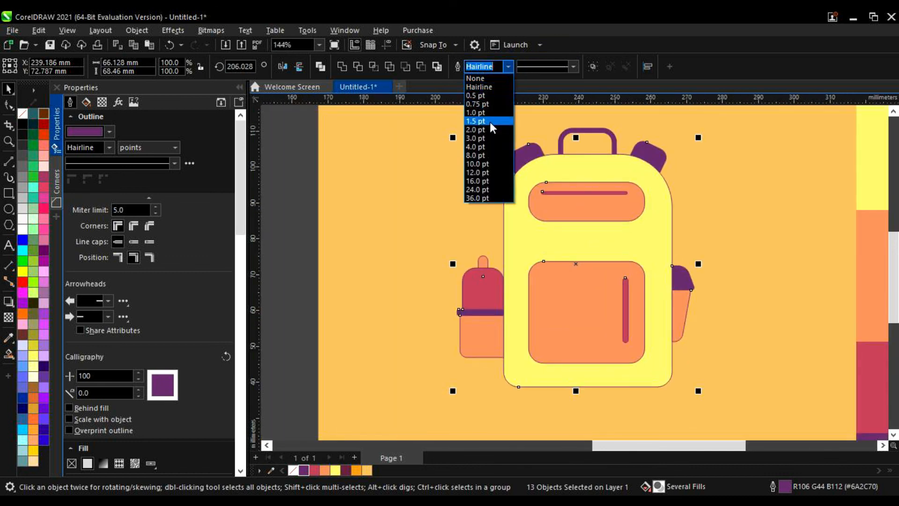
click(489, 121)
click(507, 68)
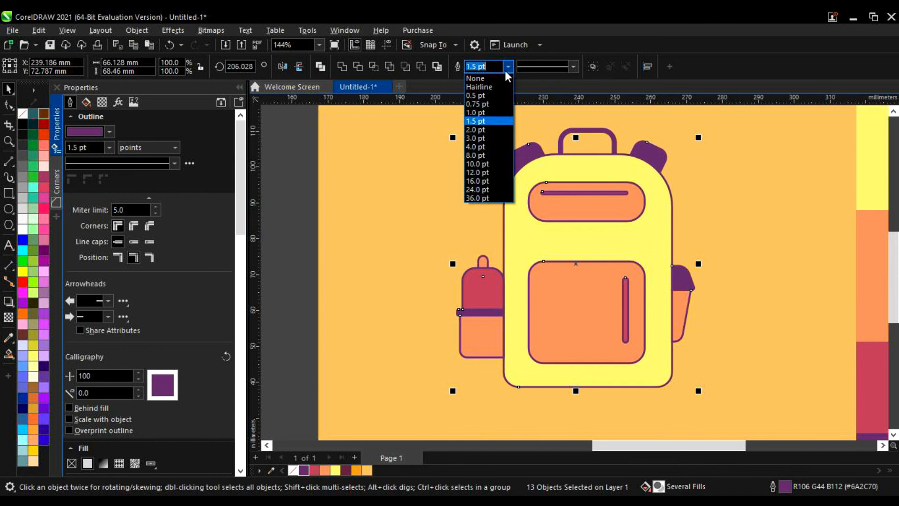
click(489, 129)
scroll(459, 197, down, 3)
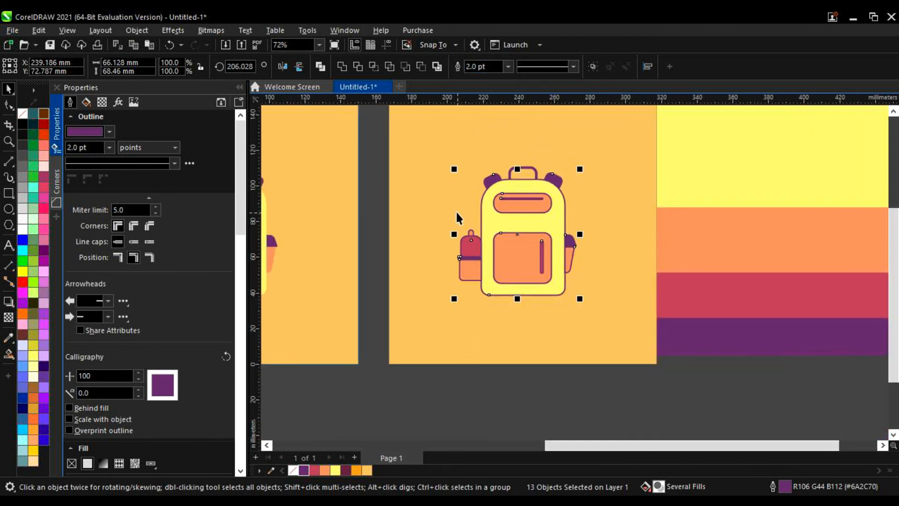
- Set the outline width of the whole copied backpack, including its handle but not the background, to 3.0 pt
click(463, 362)
scroll(451, 204, up, 1)
drag(559, 408, 419, 140)
click(507, 68)
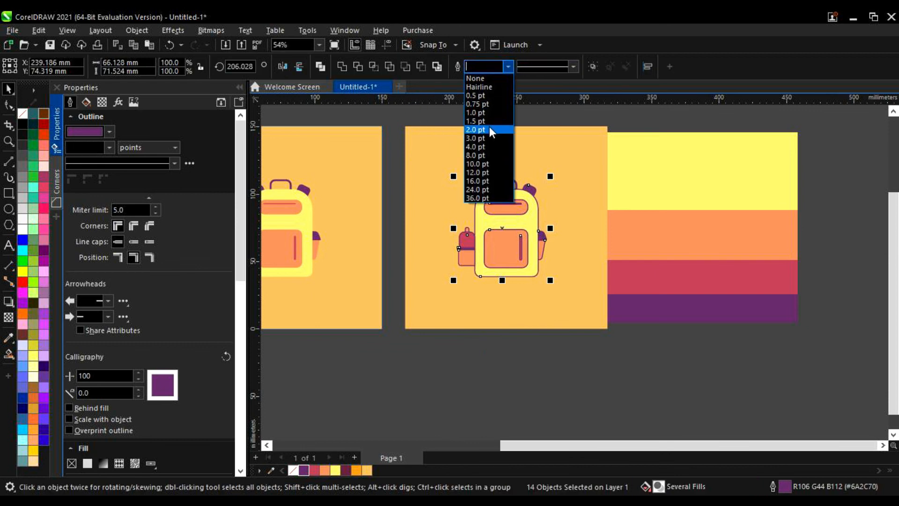
click(490, 137)
key(F4)
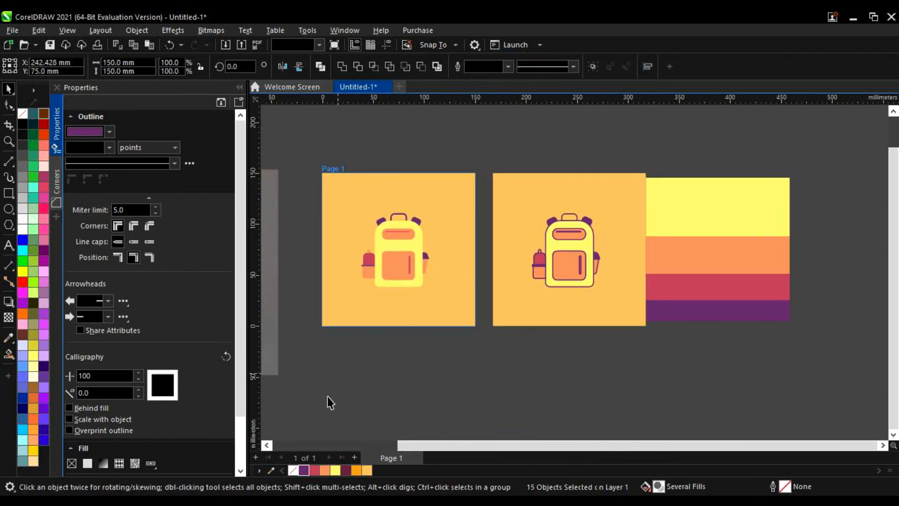